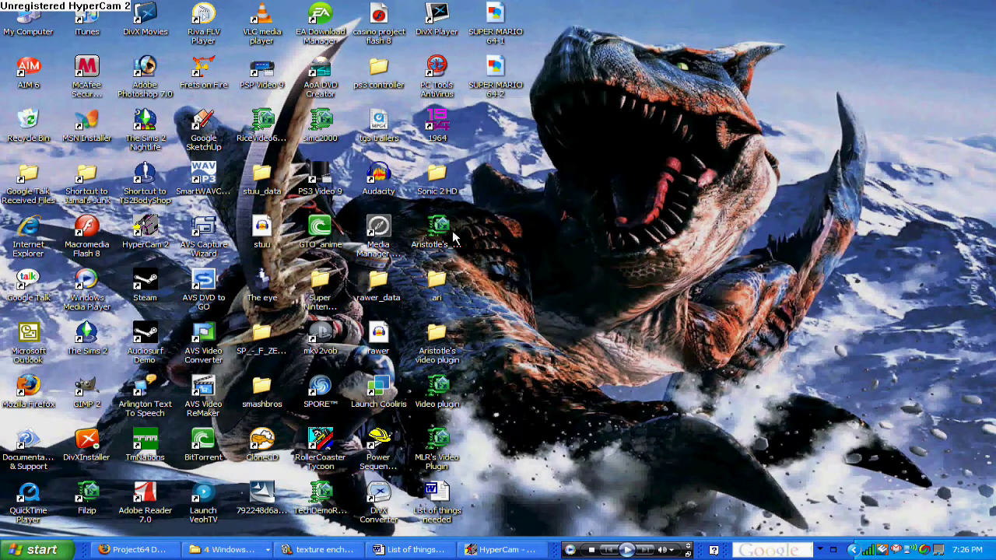
Switch to Firefox, go to its home page and search Google for "project 64".
click(160, 550)
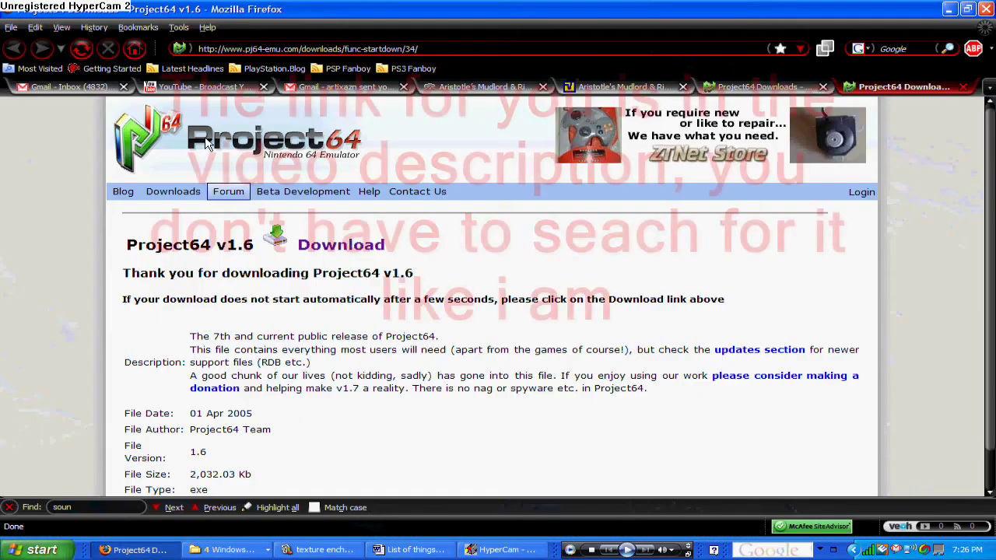
key(alt+Home)
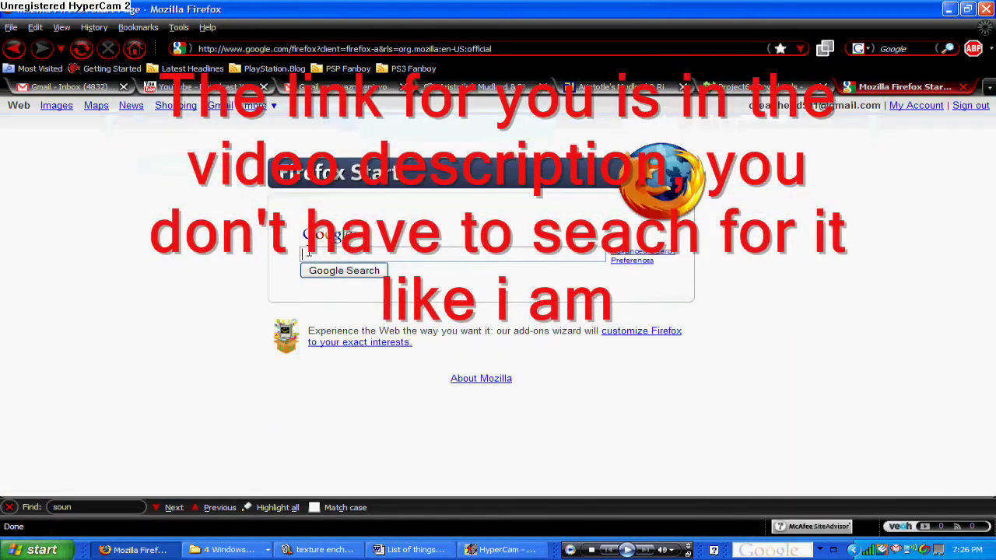
text(project 6)
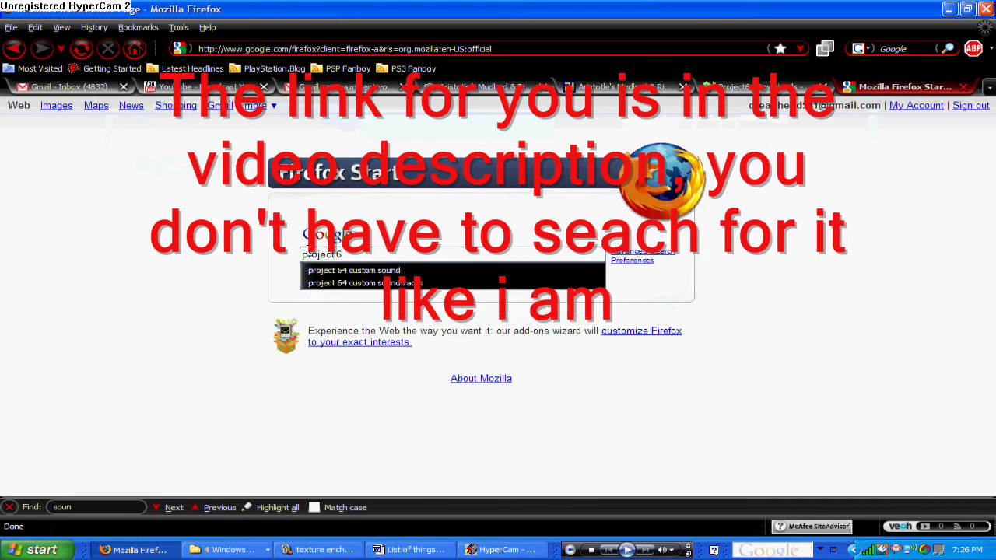
text(4)
key(Return)
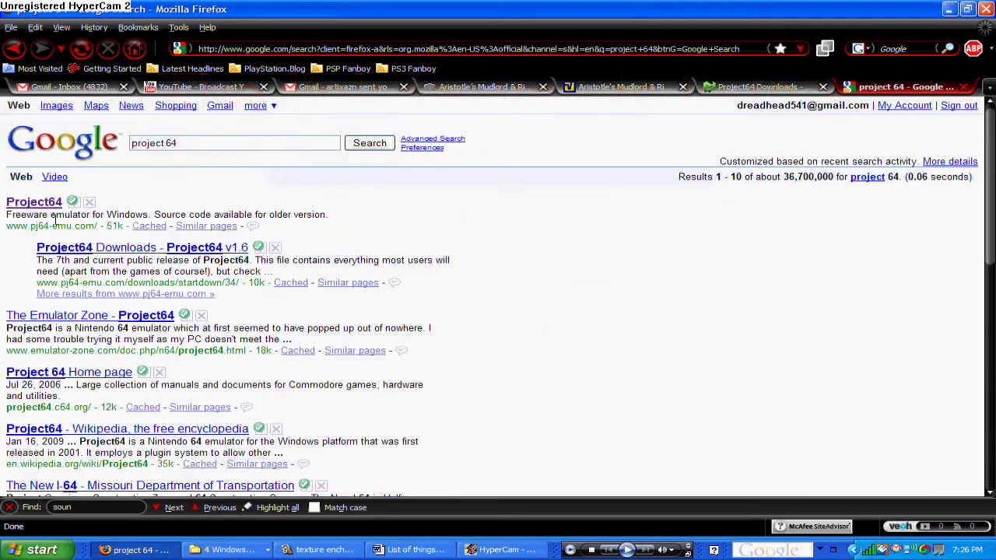
Download the Project64 v1.6 installer from the binaries downloads of the official Project64 site, and minimize the browser.
click(35, 204)
click(187, 196)
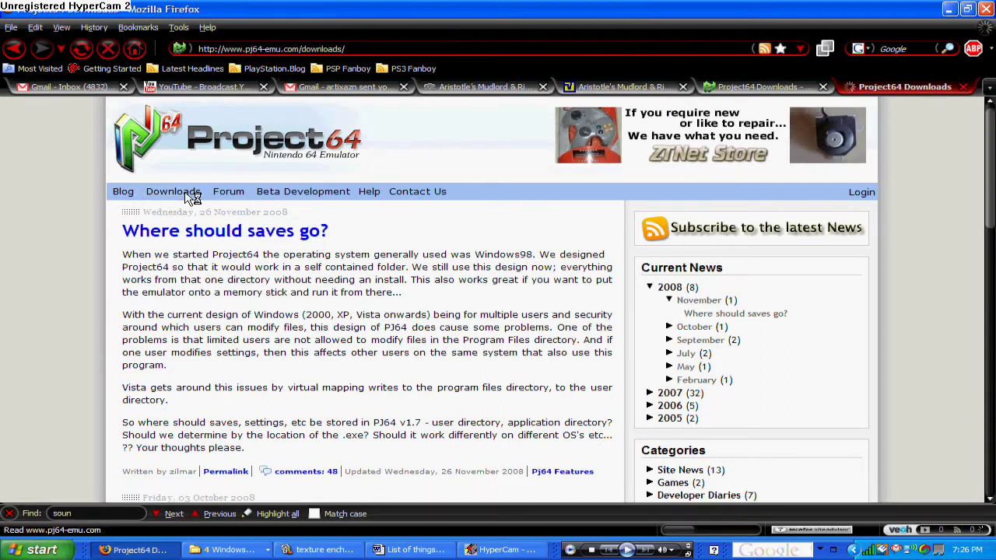
click(218, 288)
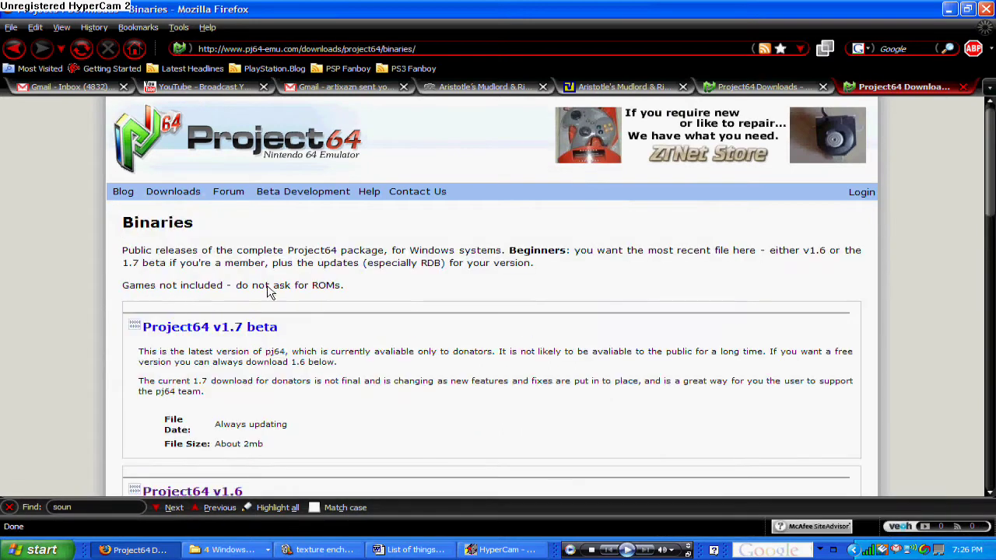
scroll(216, 280, down, 5)
click(214, 241)
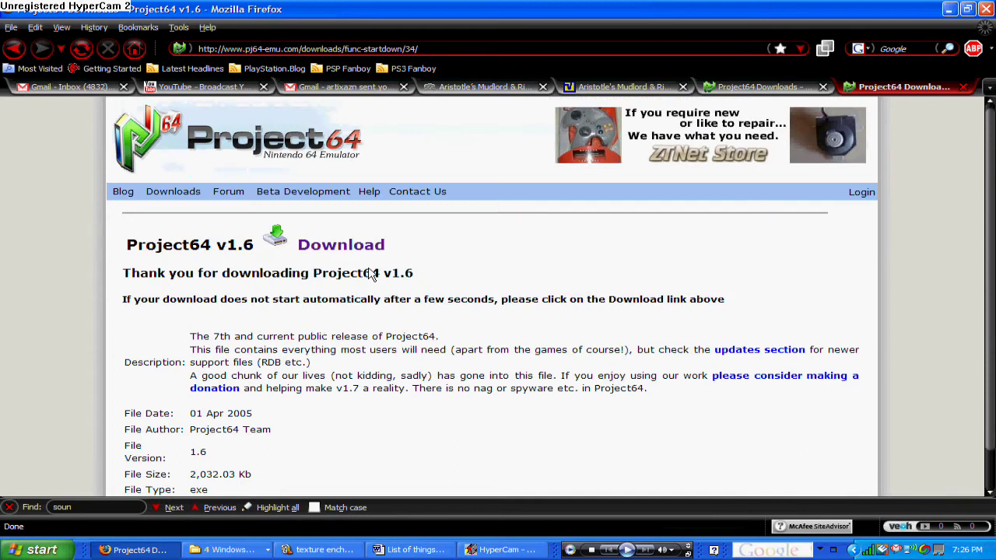
click(753, 245)
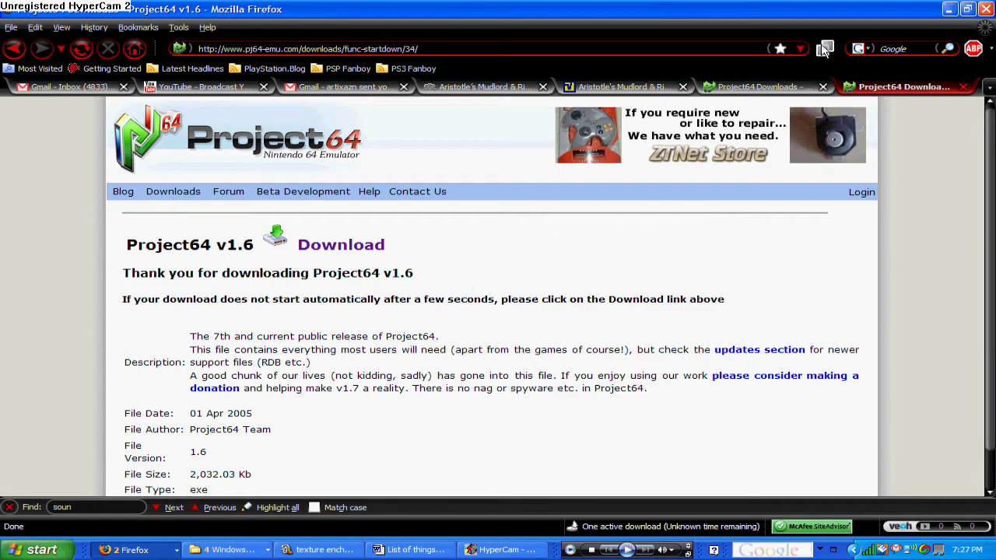
click(951, 10)
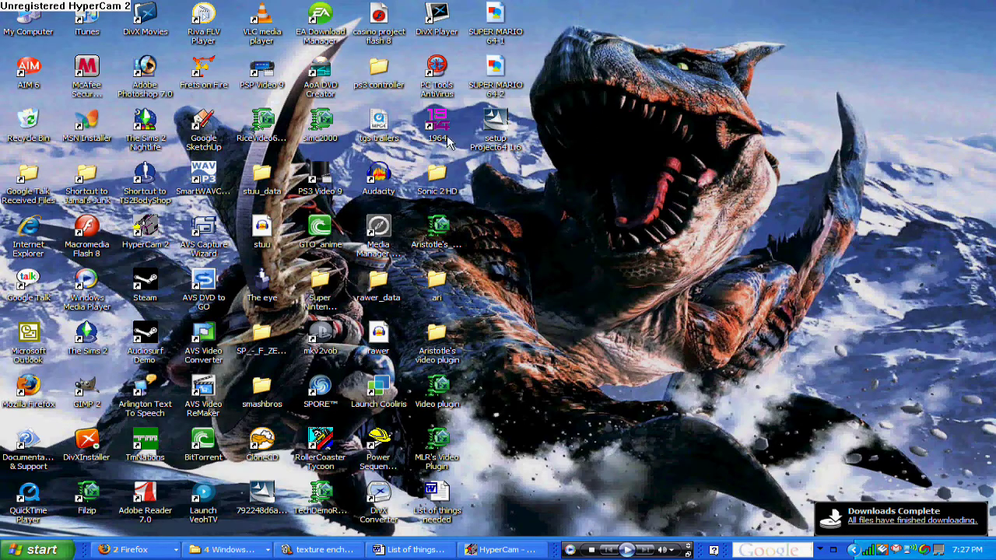
double_click(497, 122)
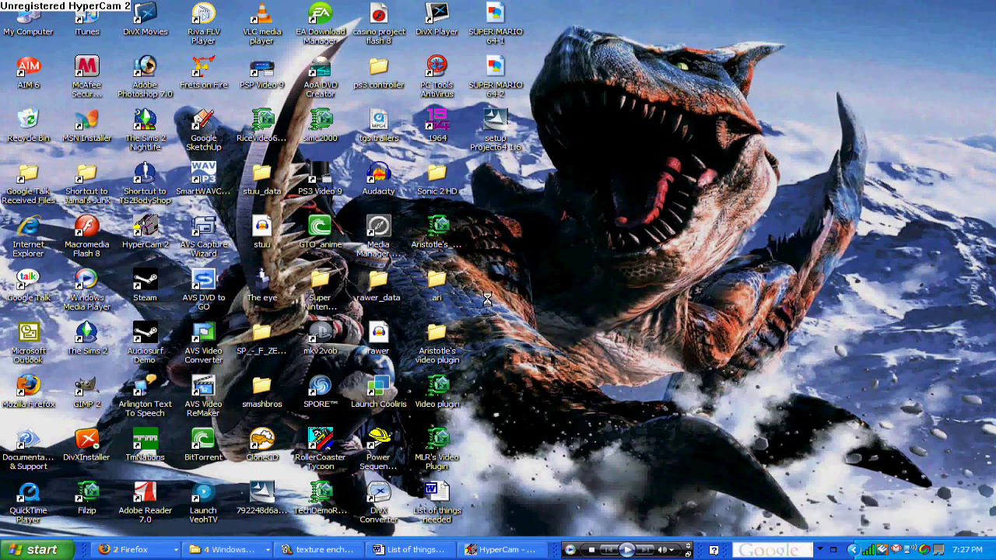
click(541, 288)
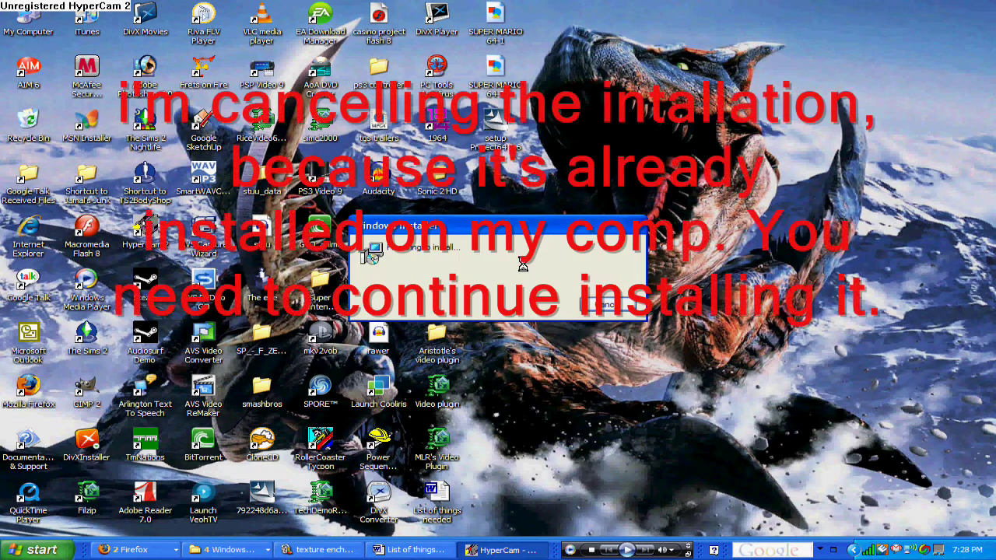
click(595, 304)
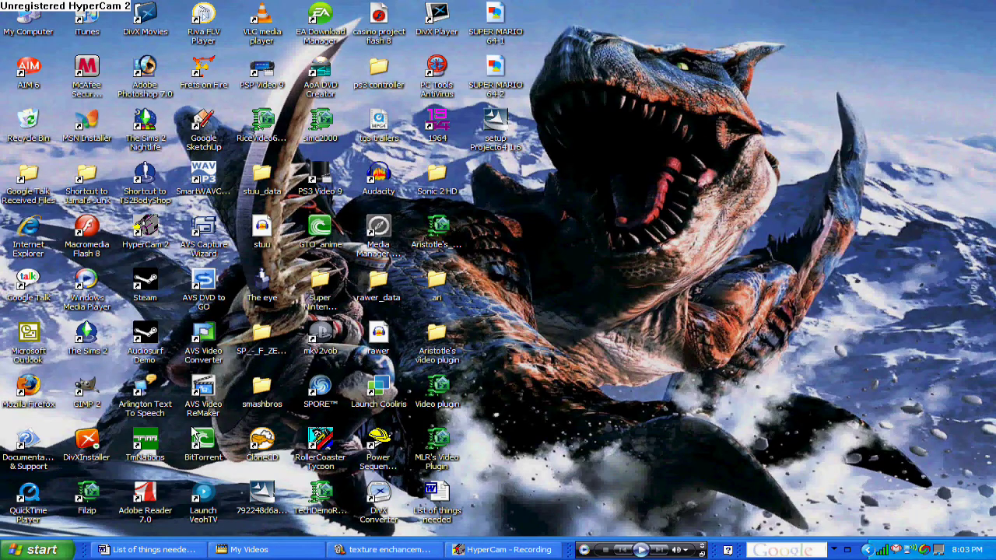
Open the Program Files folder on Local Disk (C:) from My Computer.
click(36, 550)
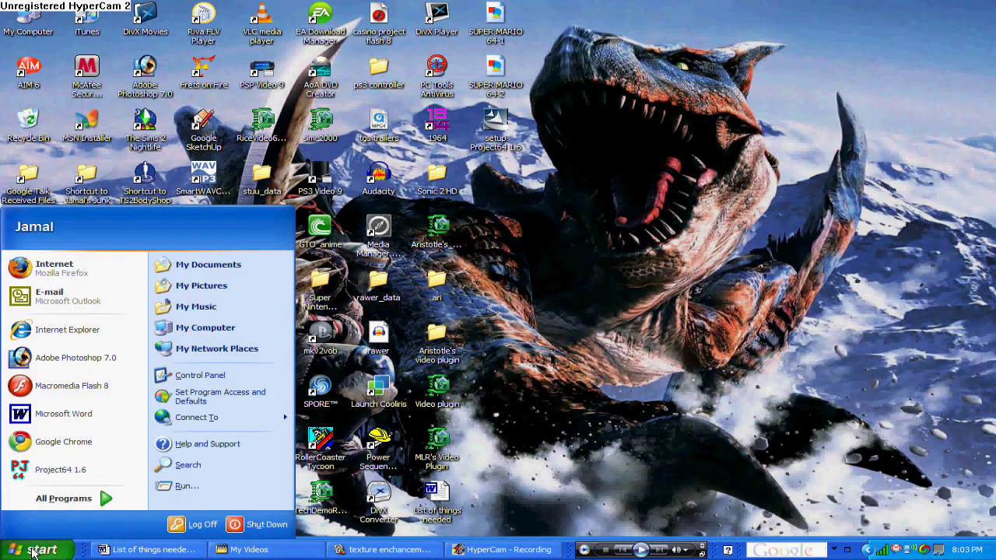
click(167, 327)
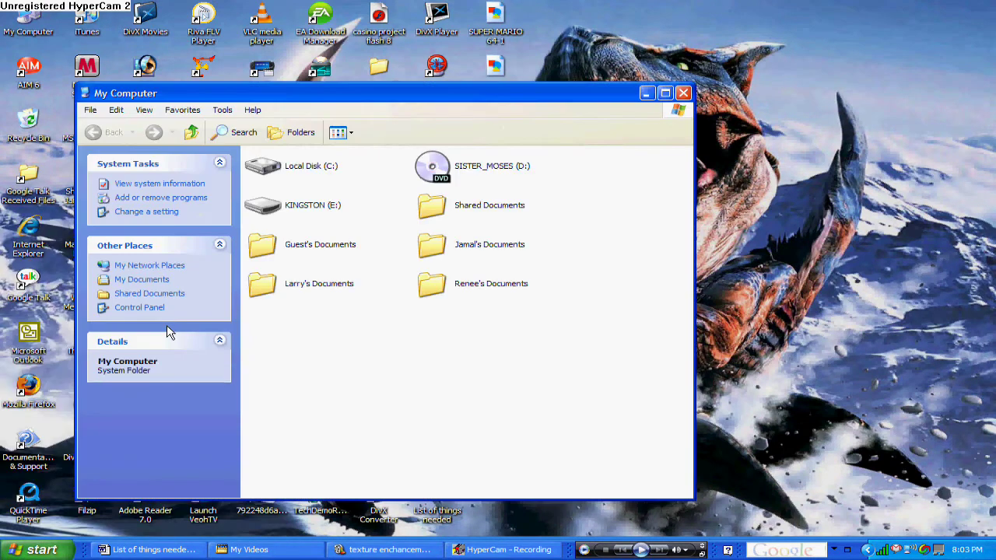
double_click(276, 167)
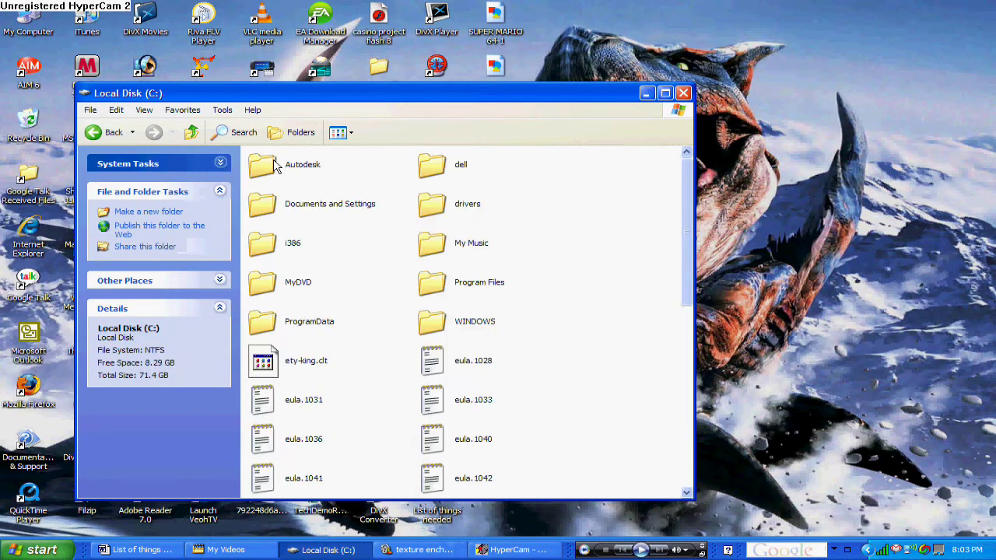
drag(590, 264, 397, 305)
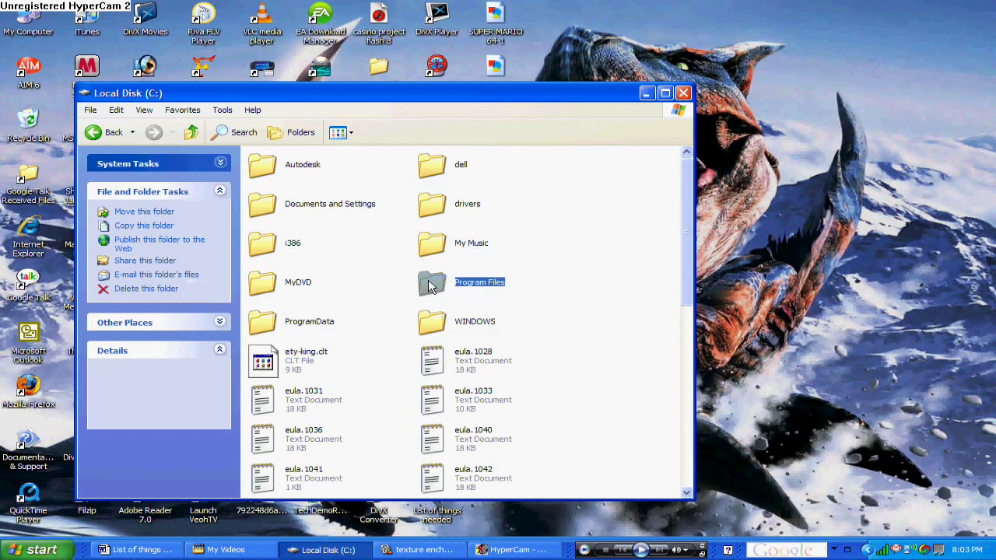
double_click(430, 285)
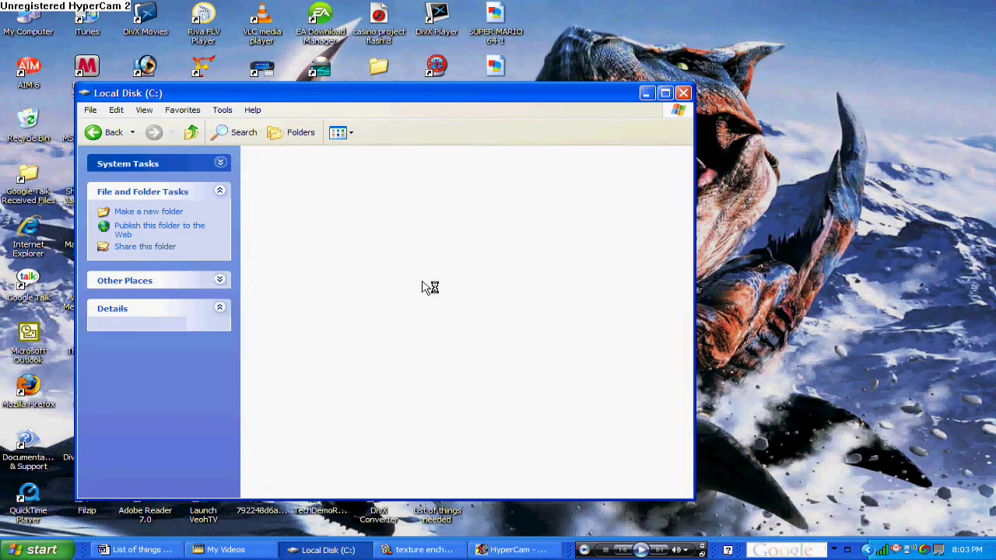
Open the Plugin folder inside Project64 1.6, look through its files and minimize the folder window.
drag(688, 248, 674, 375)
click(562, 374)
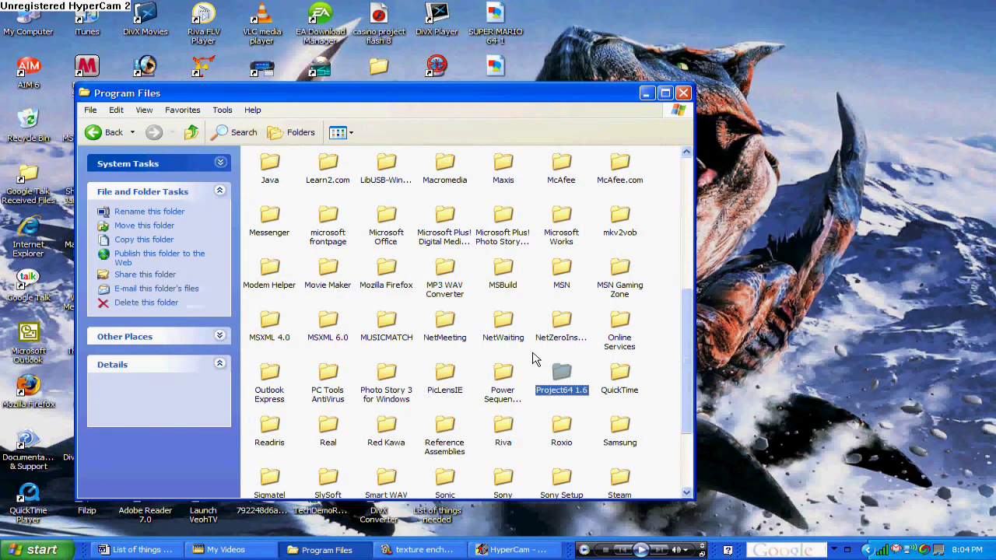
double_click(561, 373)
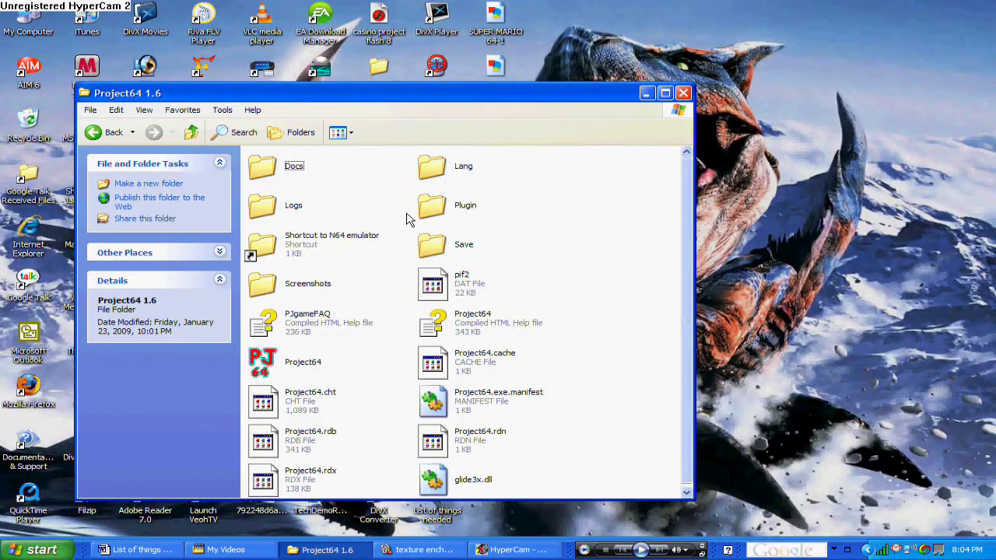
double_click(431, 207)
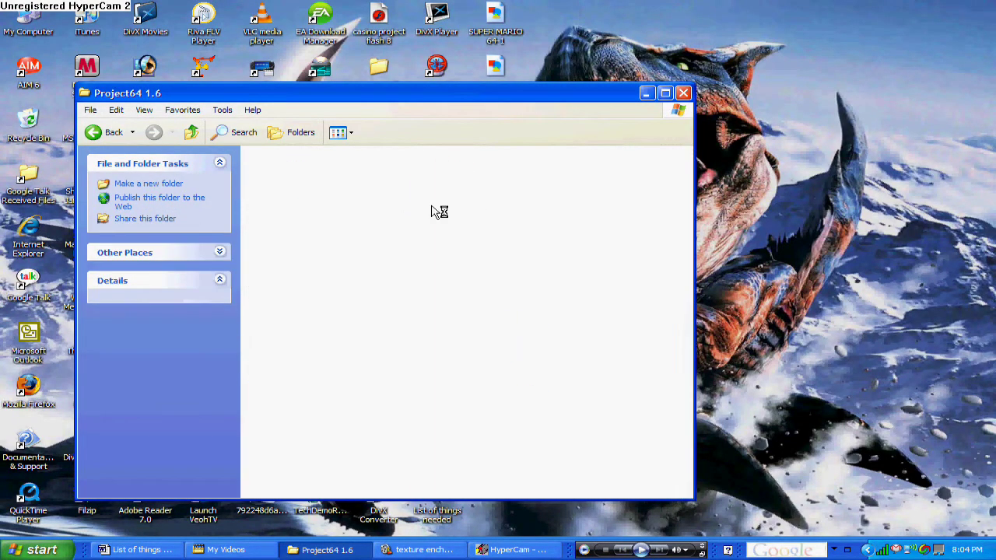
scroll(665, 346, down, 3)
scroll(666, 347, up, 2)
scroll(666, 347, up, 2)
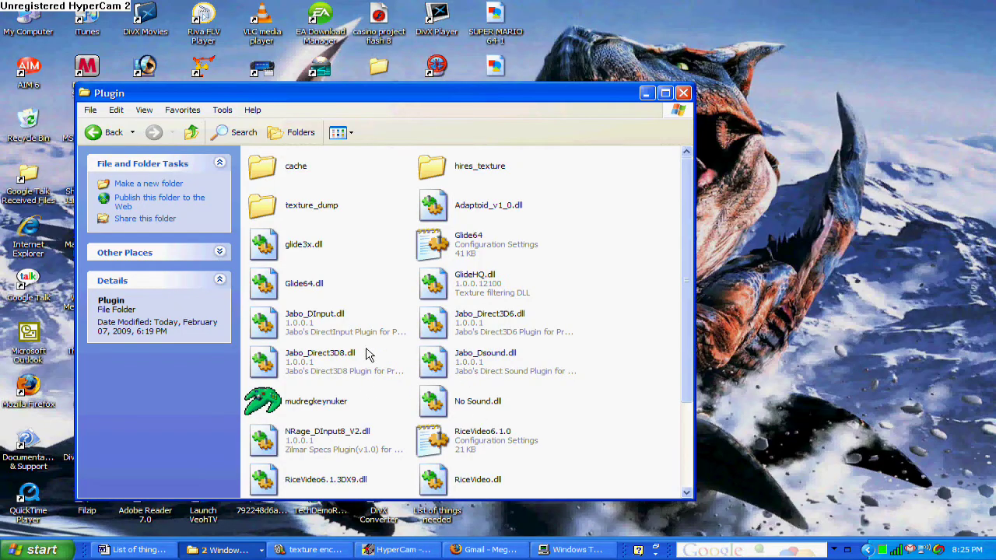
click(647, 93)
Switch to Firefox, follow the Megaupload share link in the e-mail about MLR's Video Plugin.zip and submit the page's verification code.
click(487, 549)
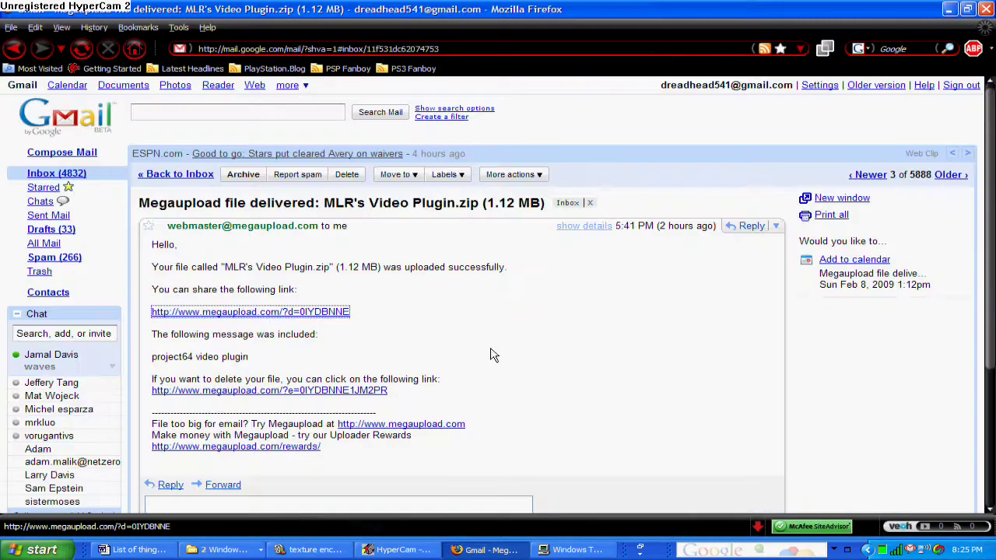
click(241, 311)
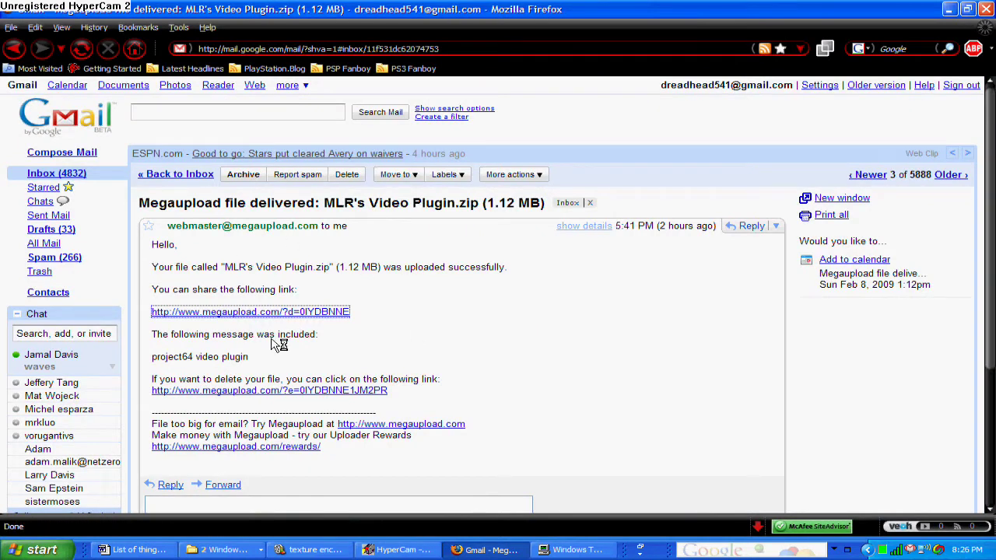
click(290, 88)
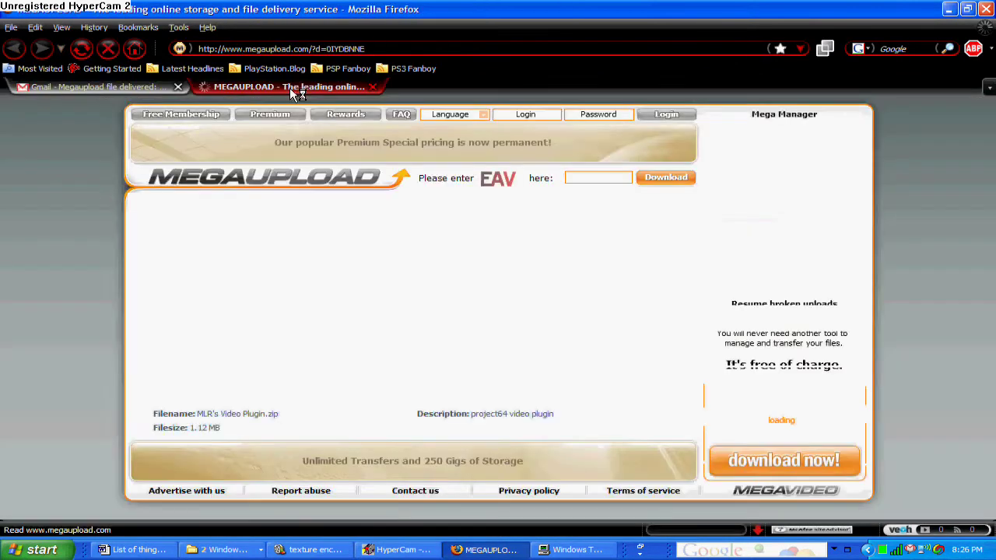
click(592, 177)
text(EAV)
click(666, 178)
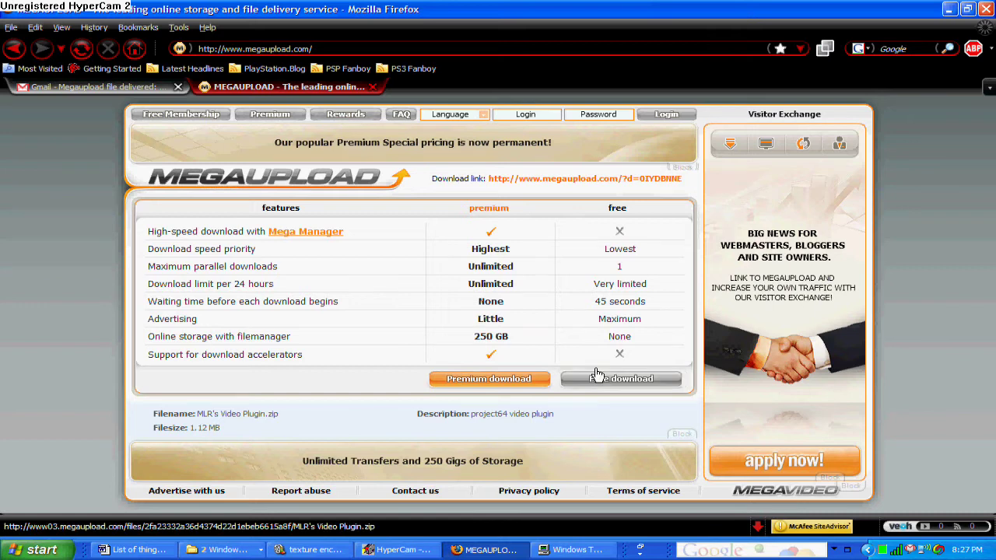
Save MLR's Video Plugin.zip using Megaupload's free download, close the Downloads window and minimize the browser.
click(597, 376)
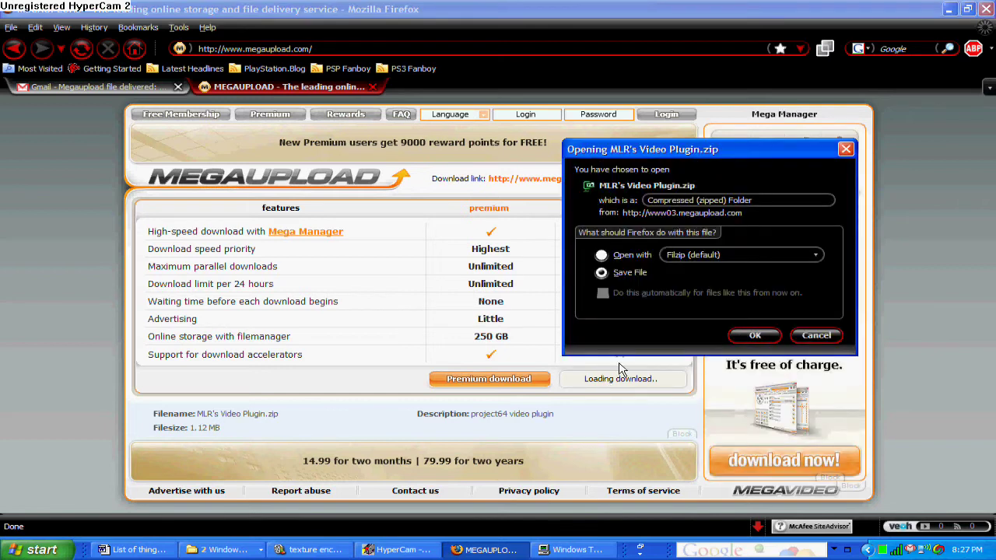
click(755, 335)
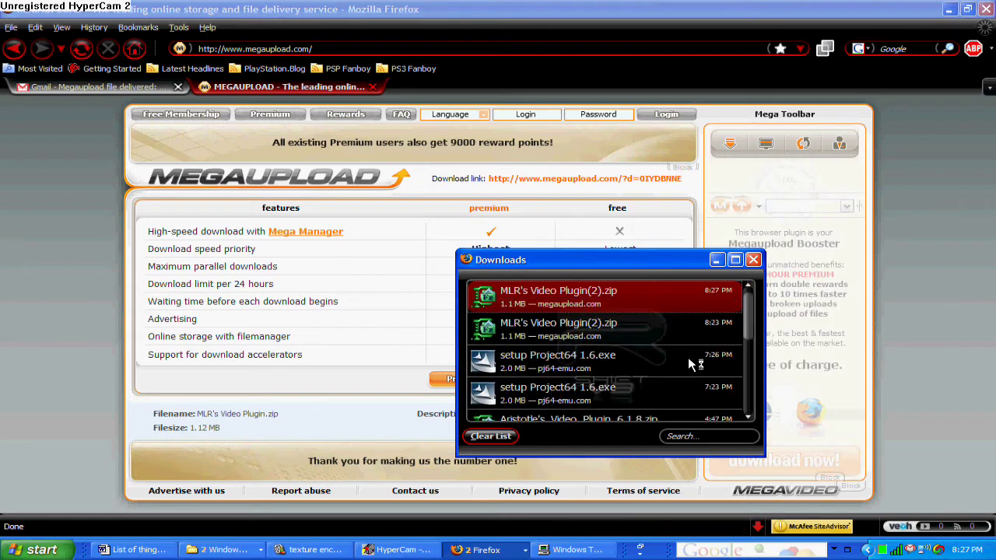
click(754, 259)
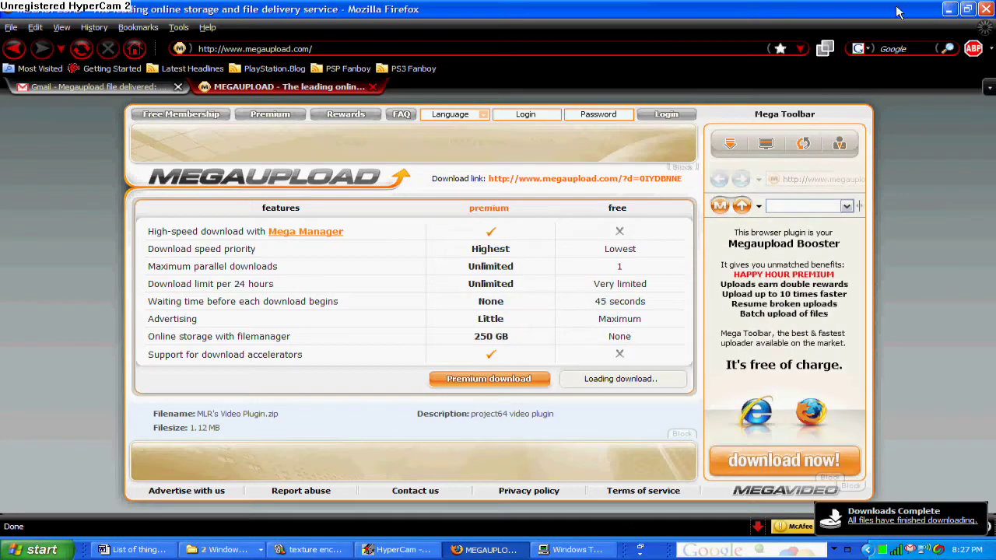
click(950, 9)
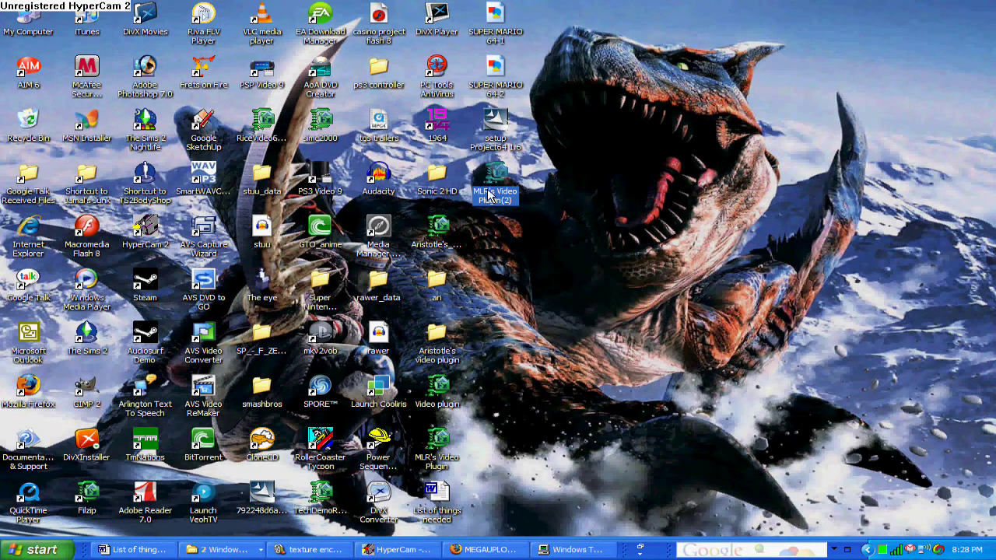
Open the MLR's Video Plugin(2) archive in Filzip, decline the file associations and extract its three RiceVideo files to the desktop.
double_click(490, 196)
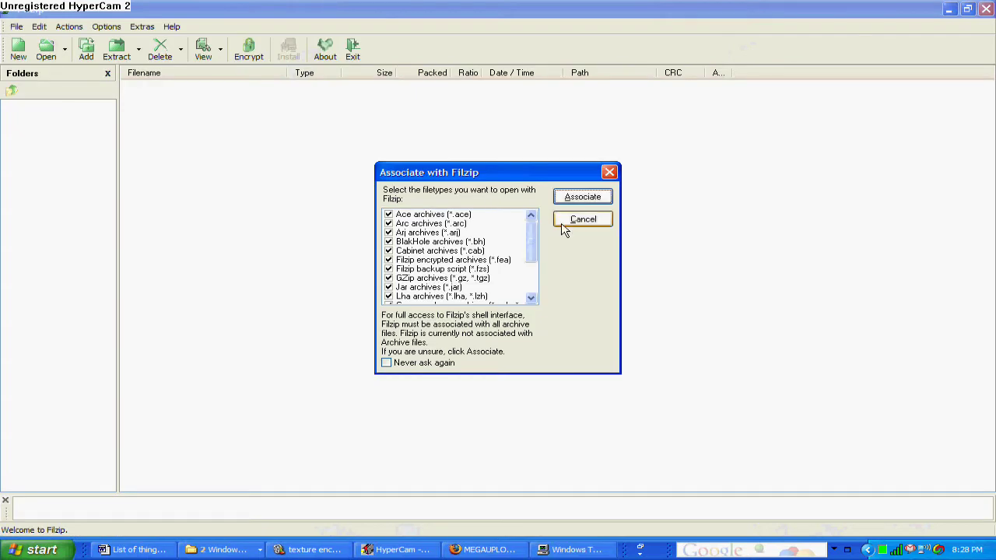
click(561, 220)
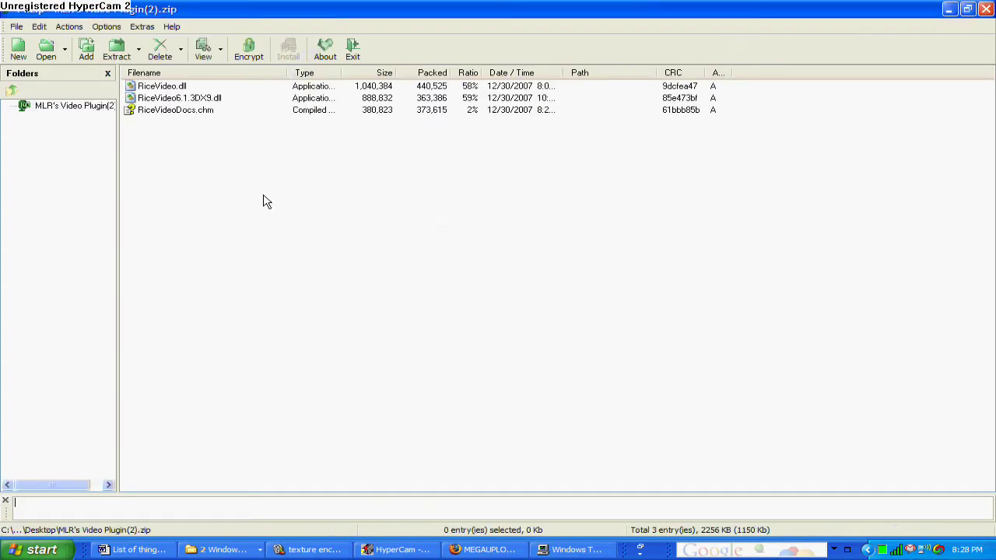
drag(156, 123, 126, 74)
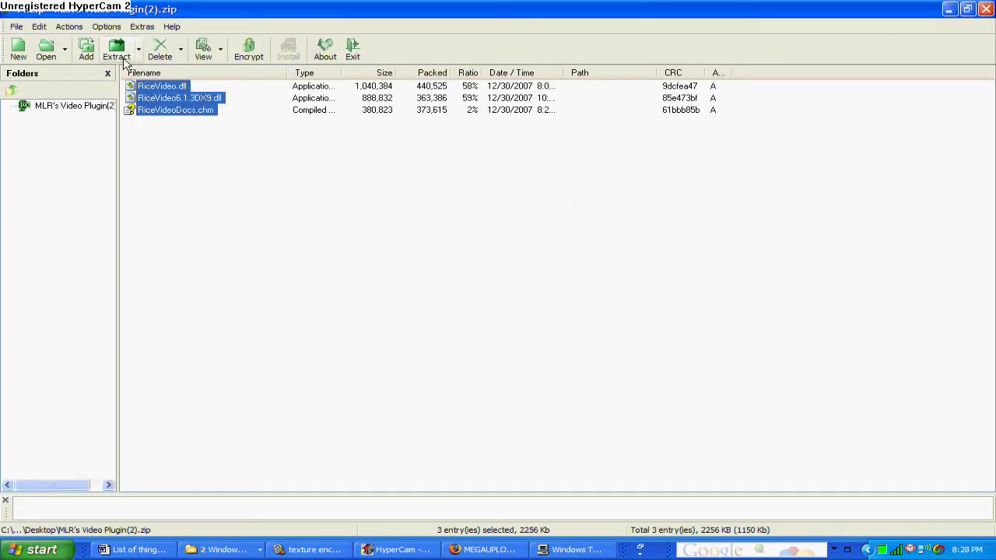
click(118, 51)
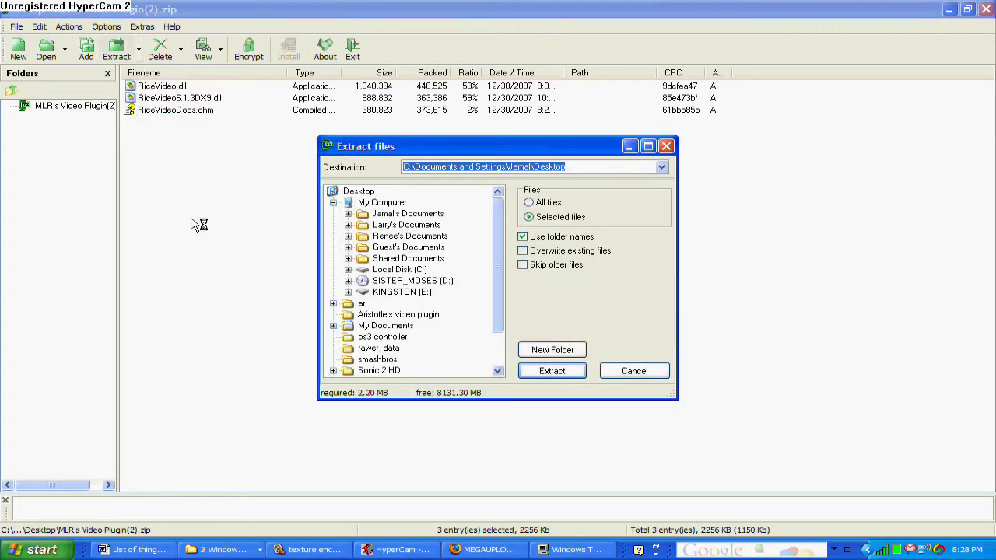
click(573, 168)
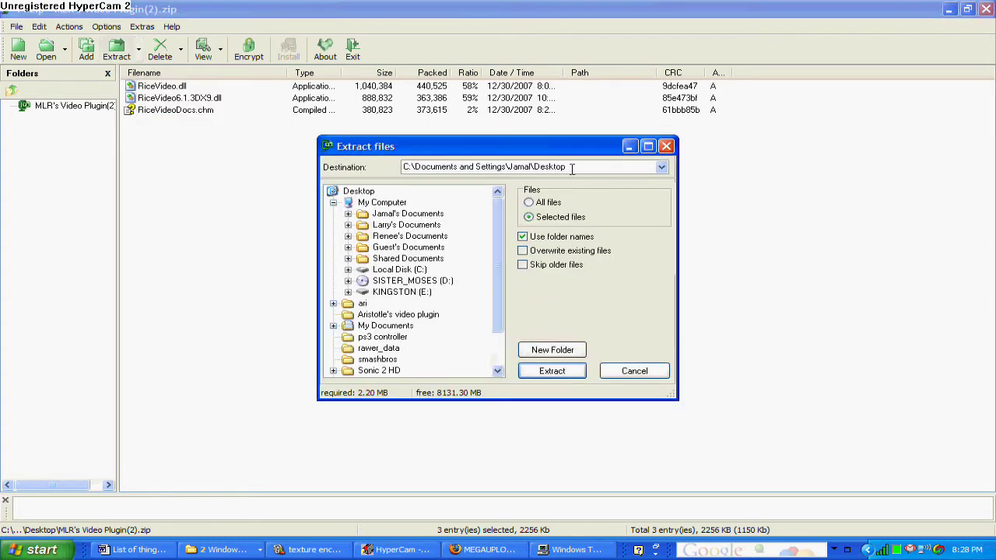
click(553, 372)
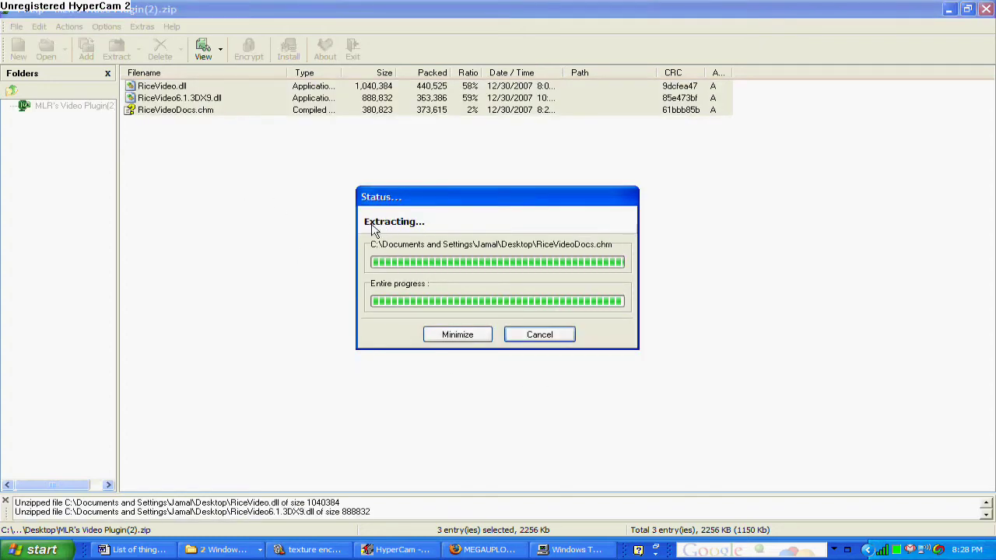
Close the archive program and copy RiceVideo.dll, RiceVideo6.1.3DX9.dll and RiceVideoDocs from the desktop.
click(987, 10)
drag(530, 366, 475, 224)
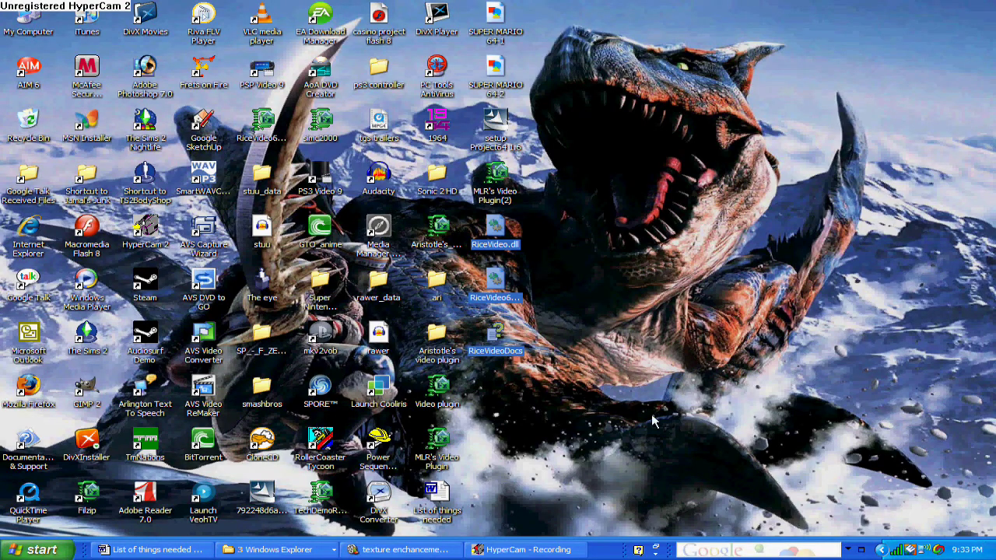
double_click(496, 278)
right_click(497, 279)
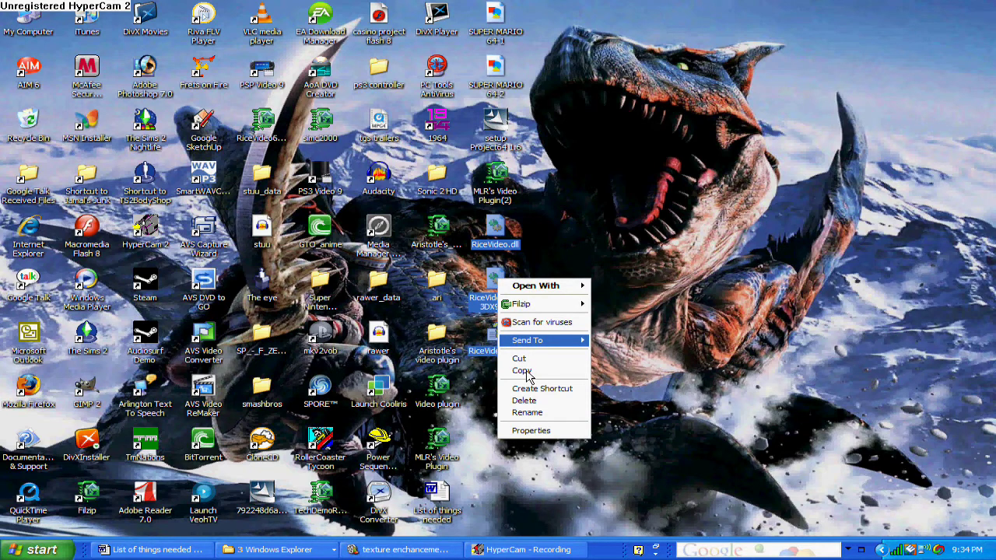
click(526, 371)
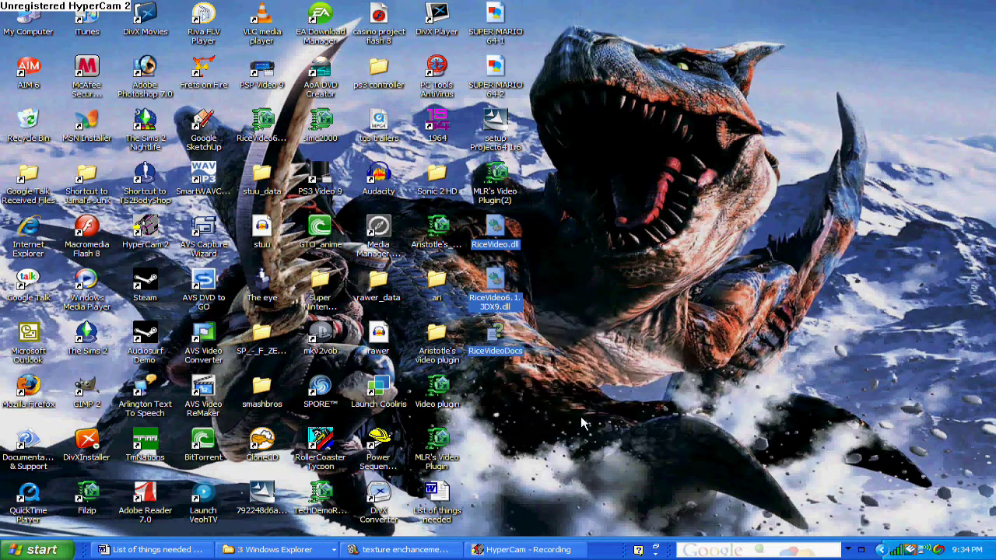
Paste the three RiceVideo files into Project64's Plugin folder, declining to replace the existing files.
click(268, 550)
click(257, 512)
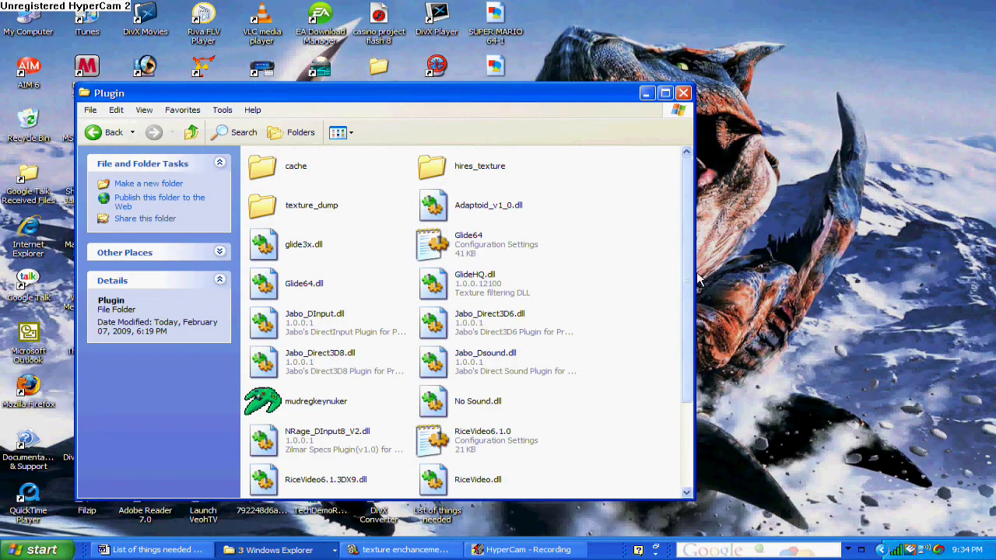
scroll(667, 407, down, 3)
right_click(485, 479)
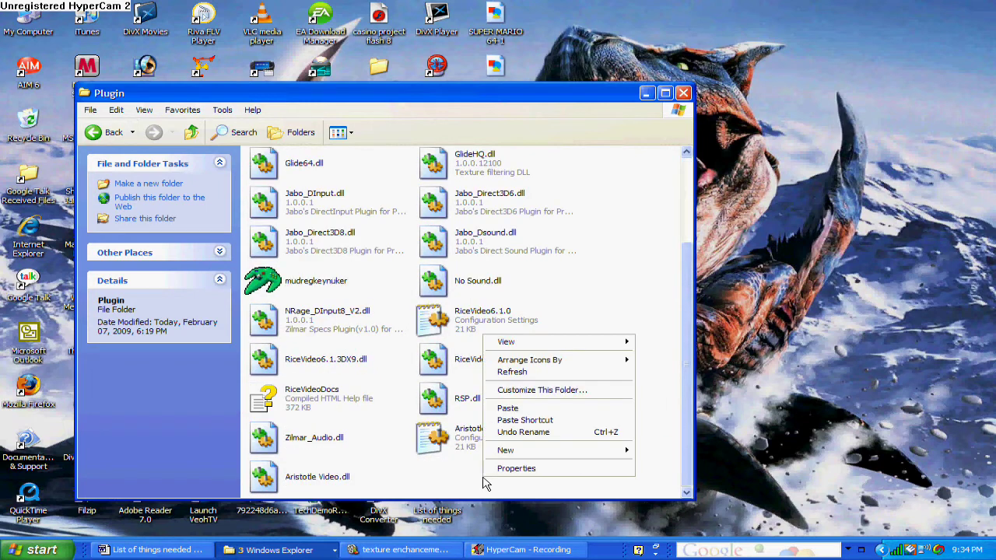
click(515, 412)
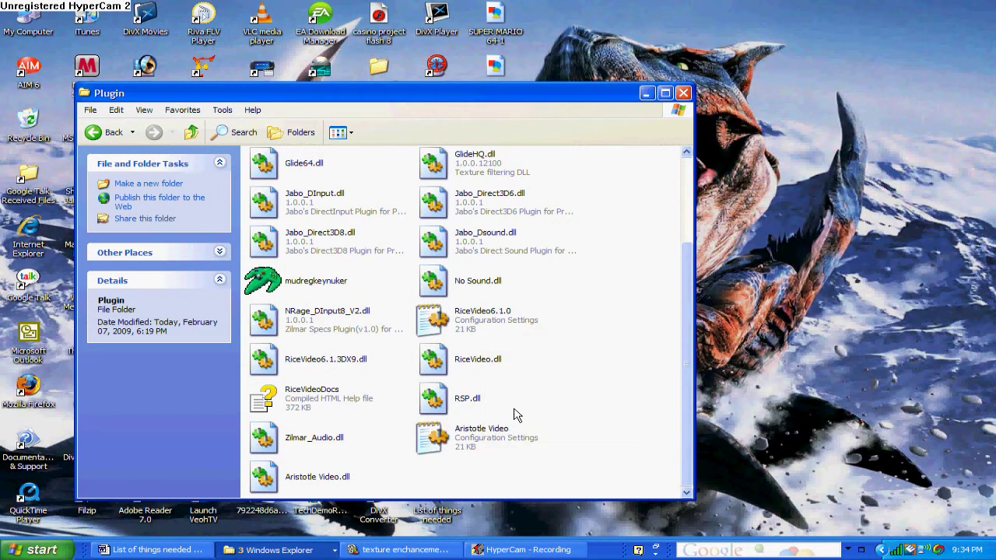
click(552, 346)
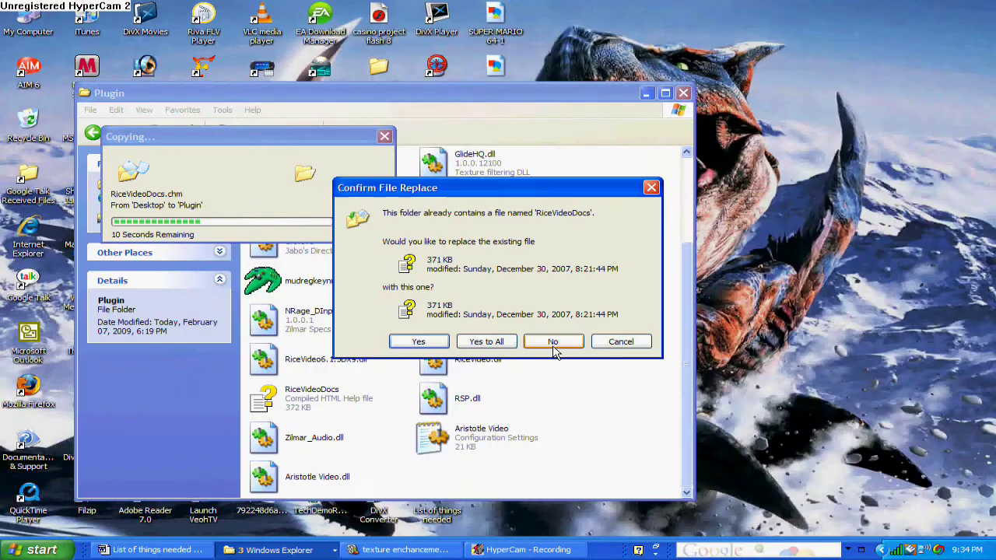
click(553, 345)
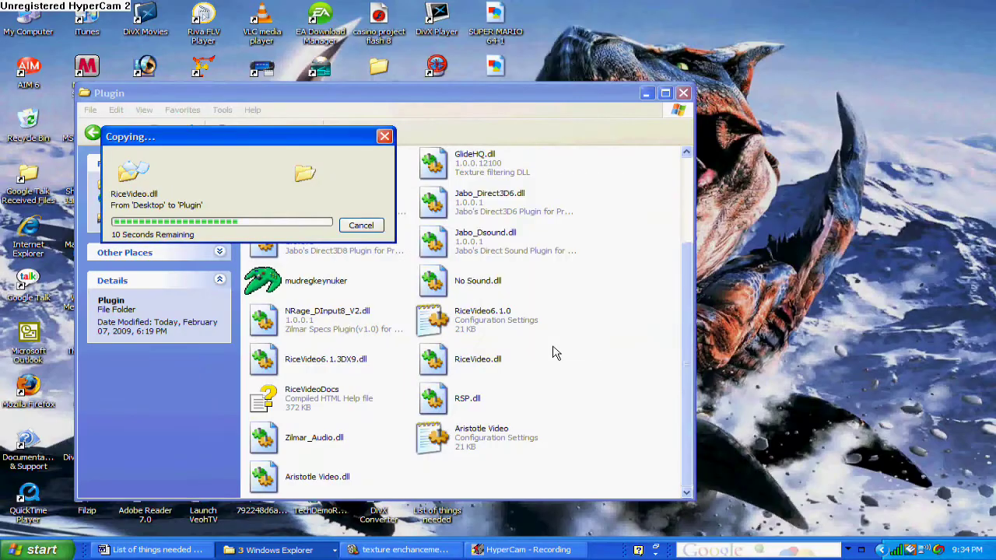
click(552, 346)
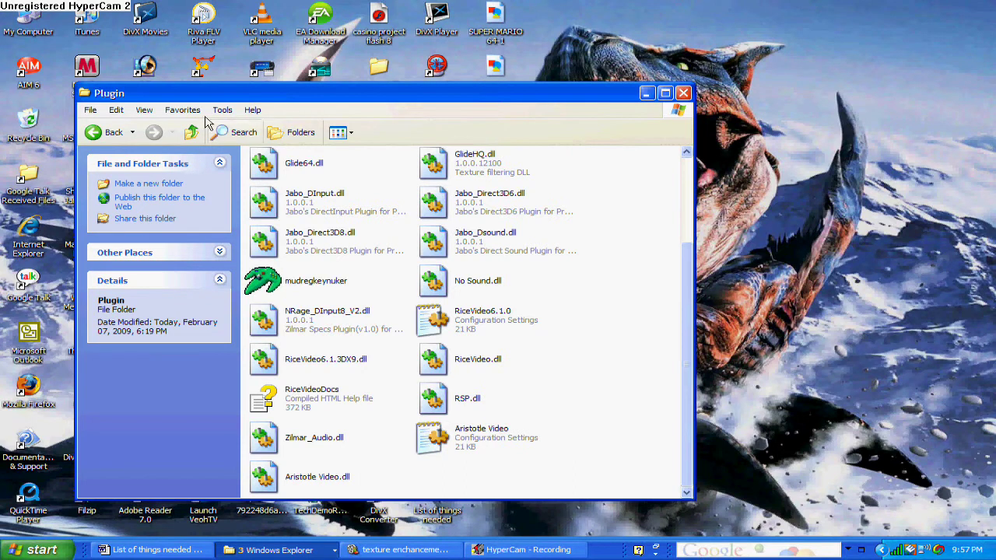
Go up to the Project64 1.6 folder and launch the Project64 application.
click(189, 133)
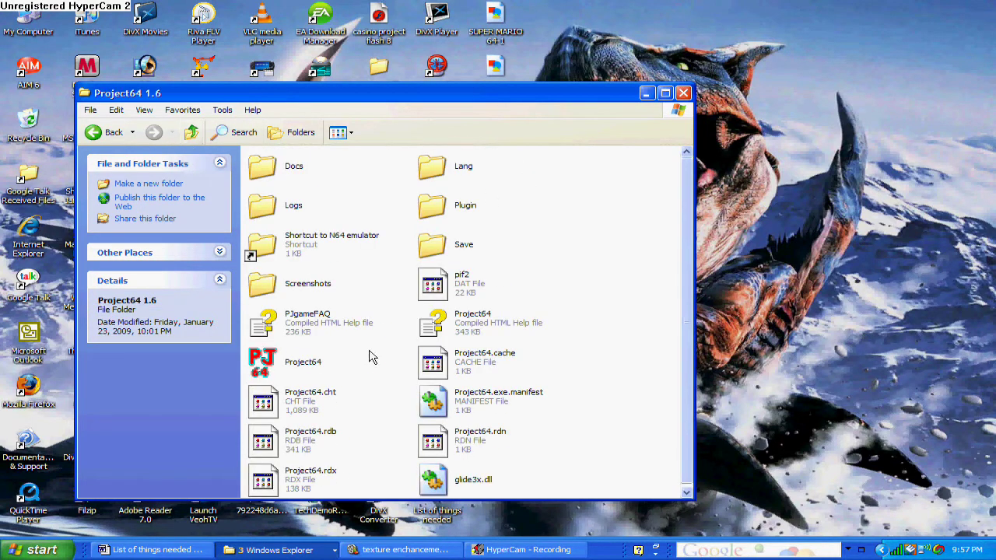
click(348, 369)
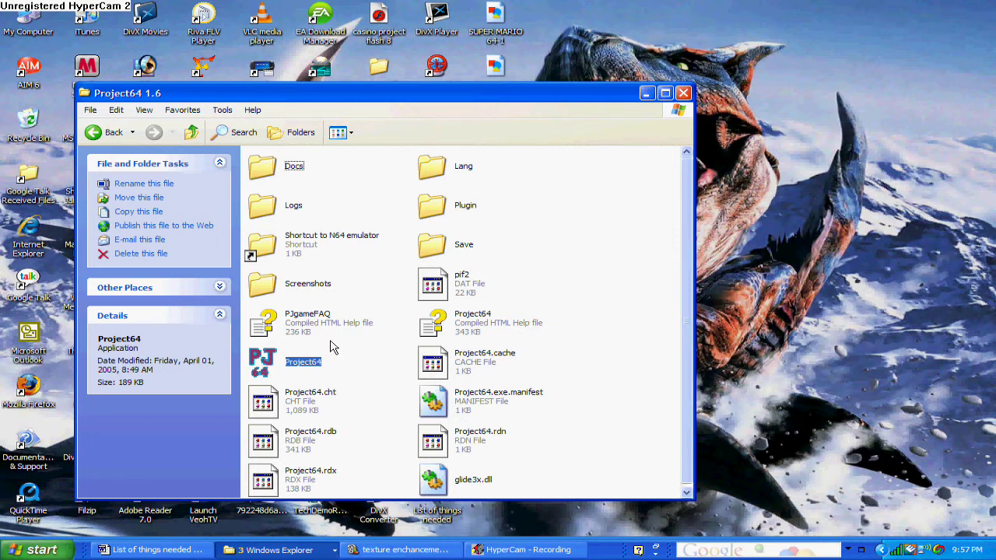
key(Return)
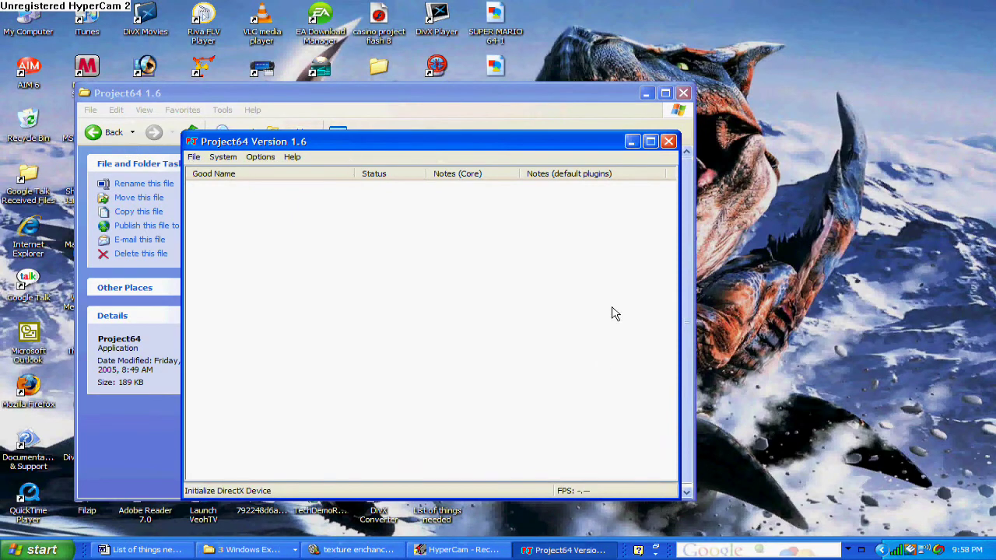
Set the video (graphics) plugin to Mudlord's Rice Video Build 6.1.4 in Project64's settings and save.
click(192, 156)
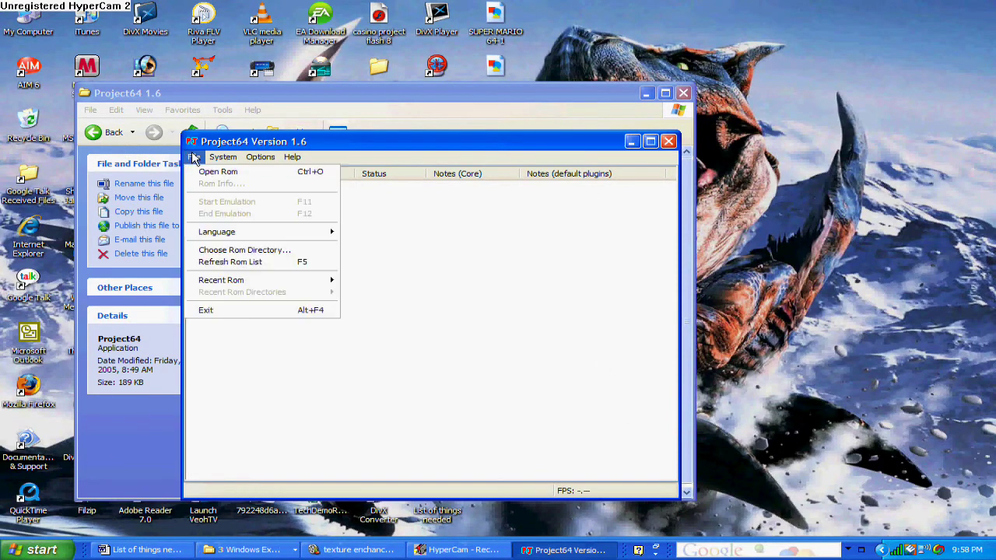
mouse_move(223, 158)
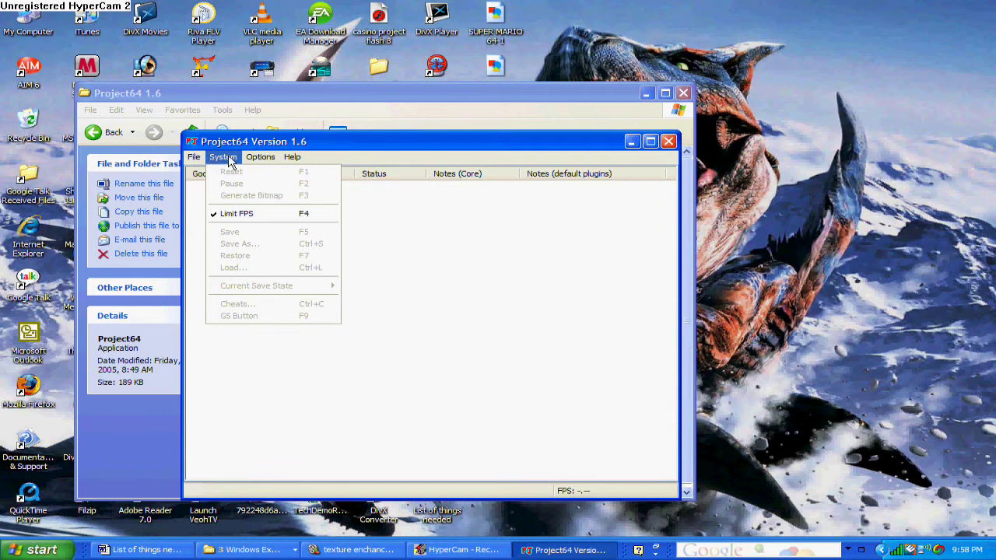
mouse_move(260, 157)
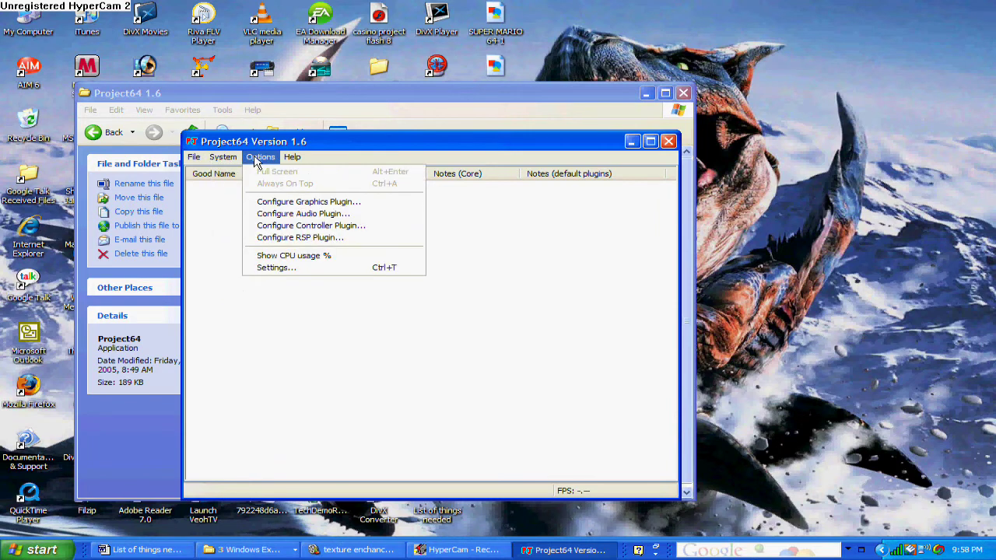
click(281, 267)
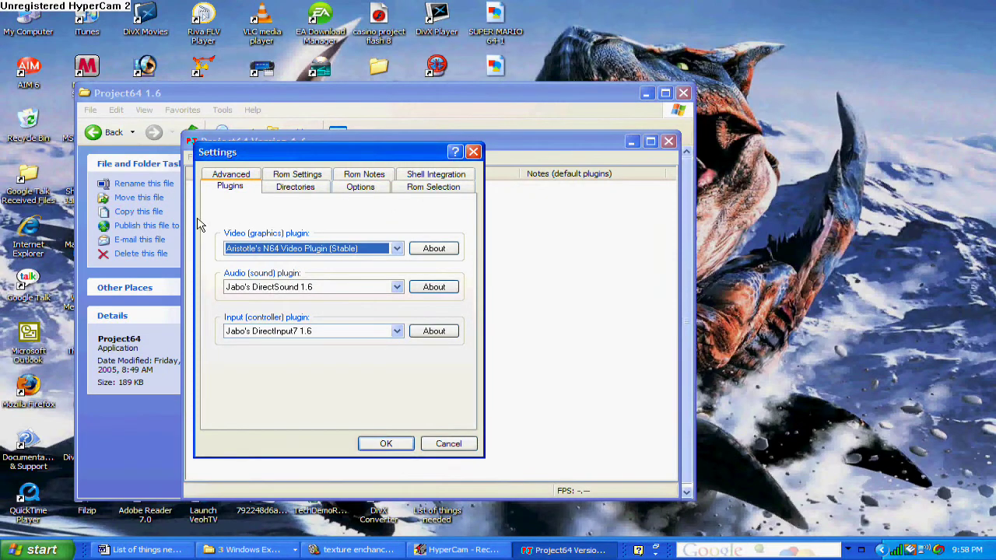
click(378, 249)
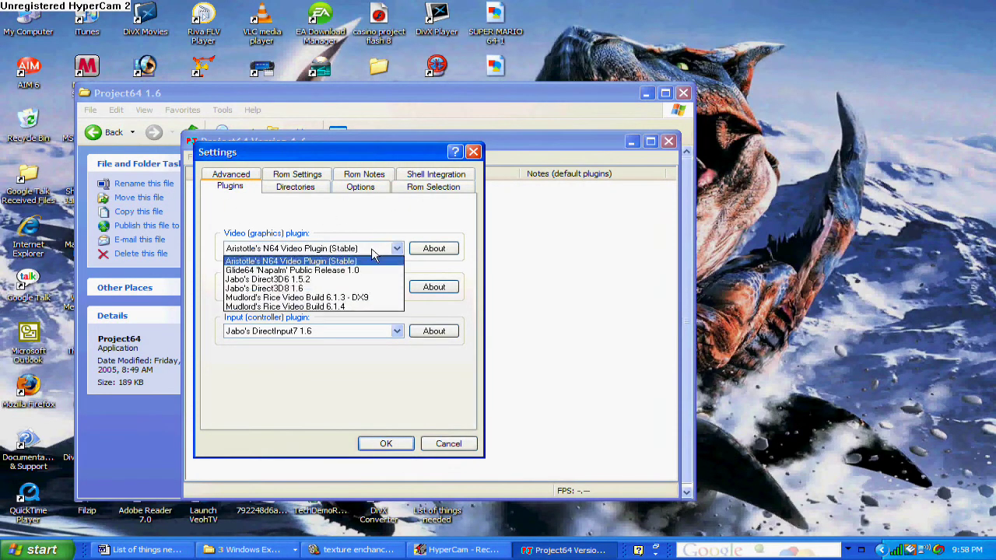
click(323, 308)
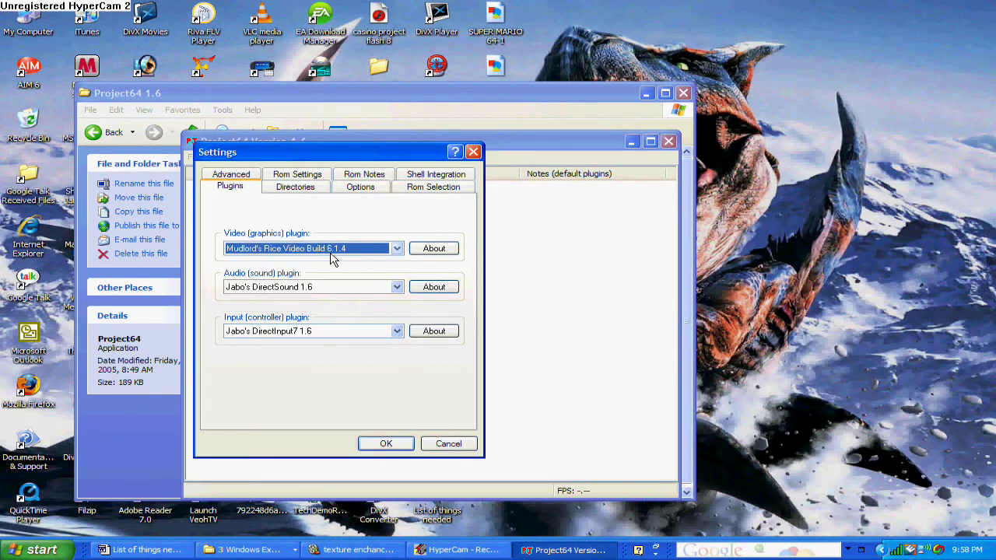
click(387, 444)
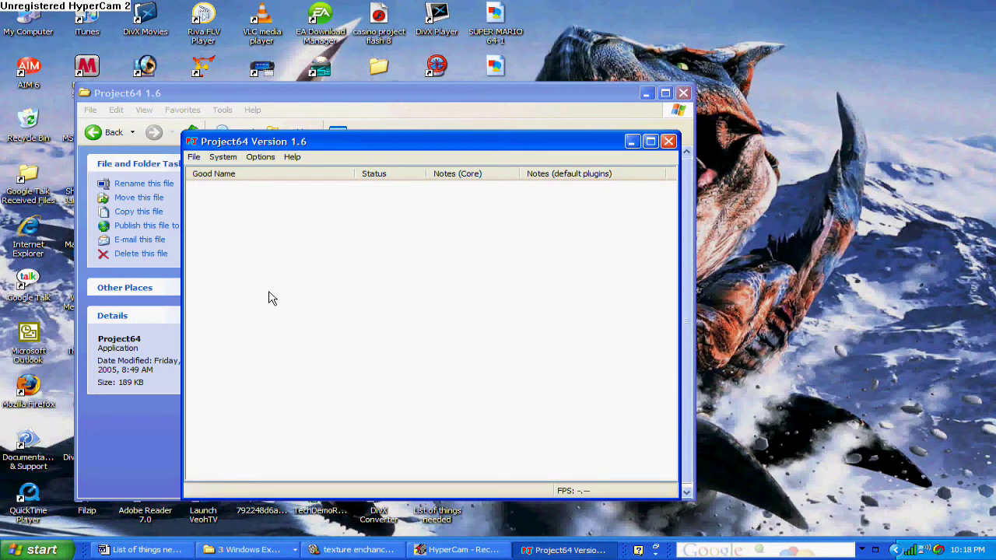
Enable loading hi-res textures if available in the graphics plugin's texture enhancement configuration and accept it.
click(192, 158)
mouse_move(221, 158)
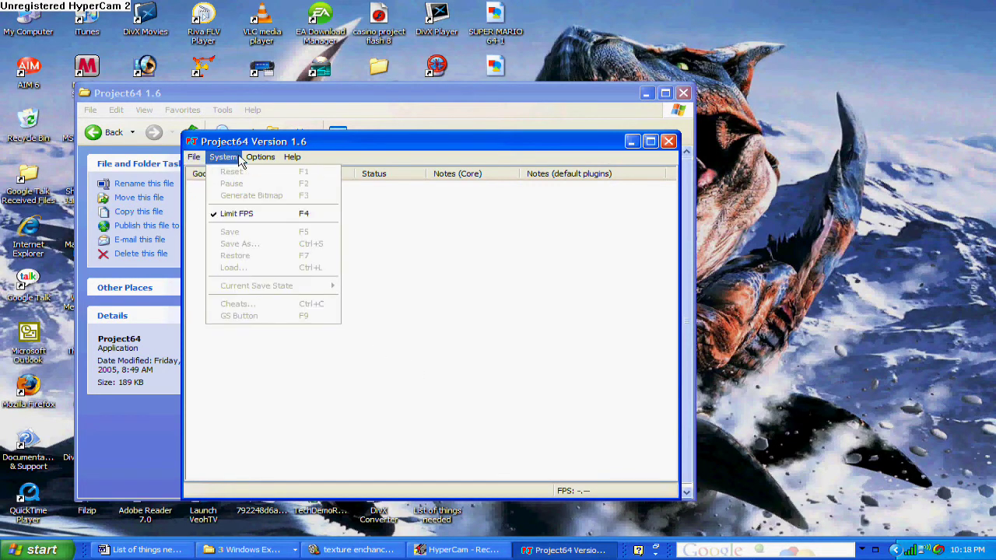
mouse_move(253, 159)
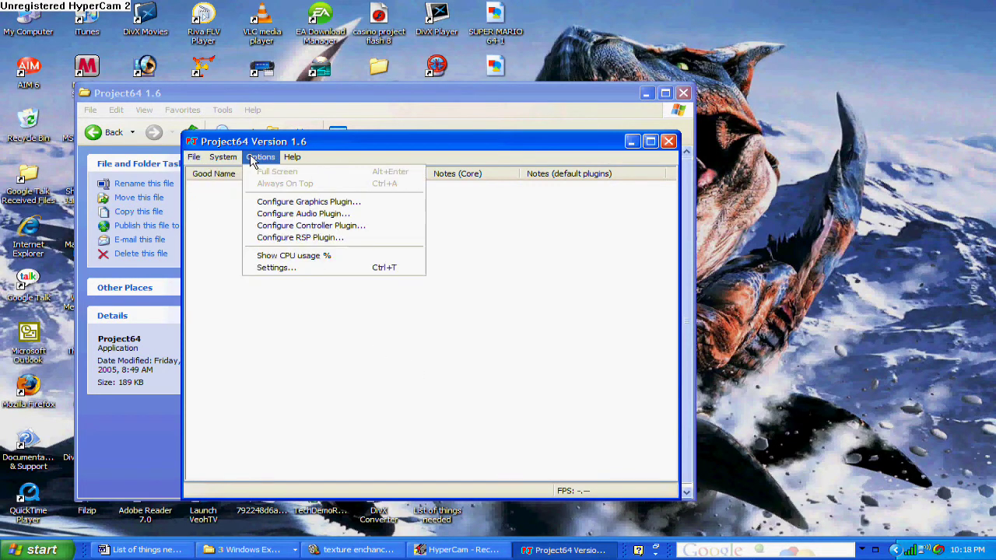
click(303, 204)
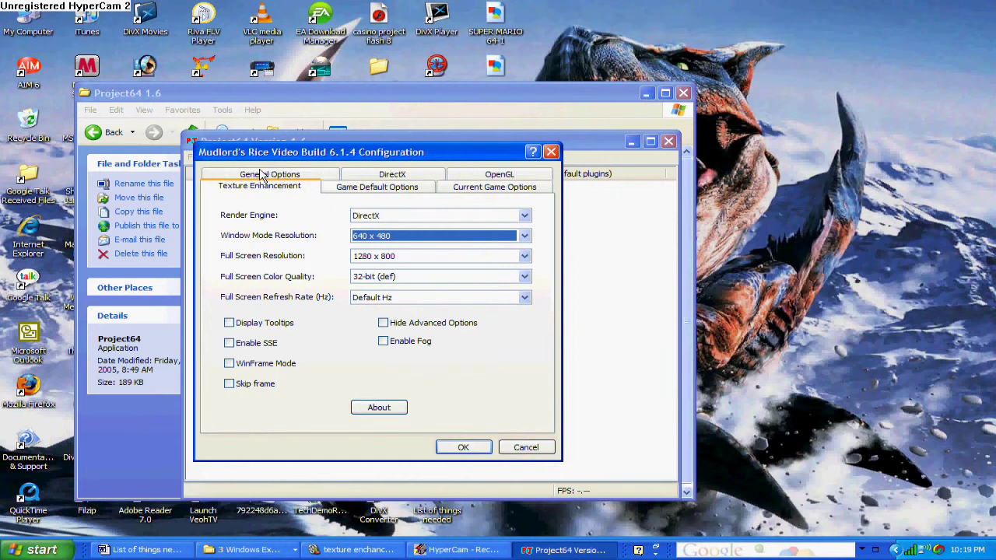
click(262, 174)
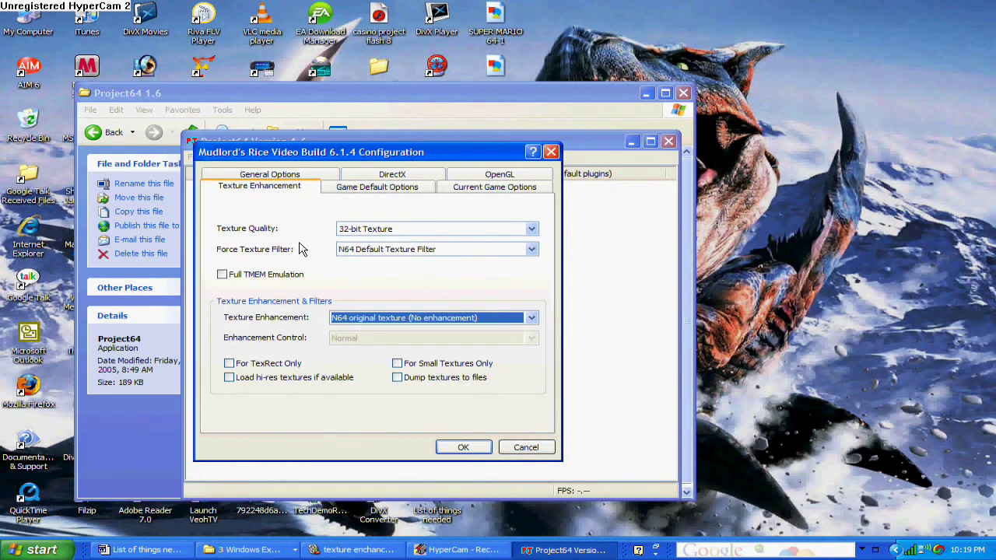
click(228, 378)
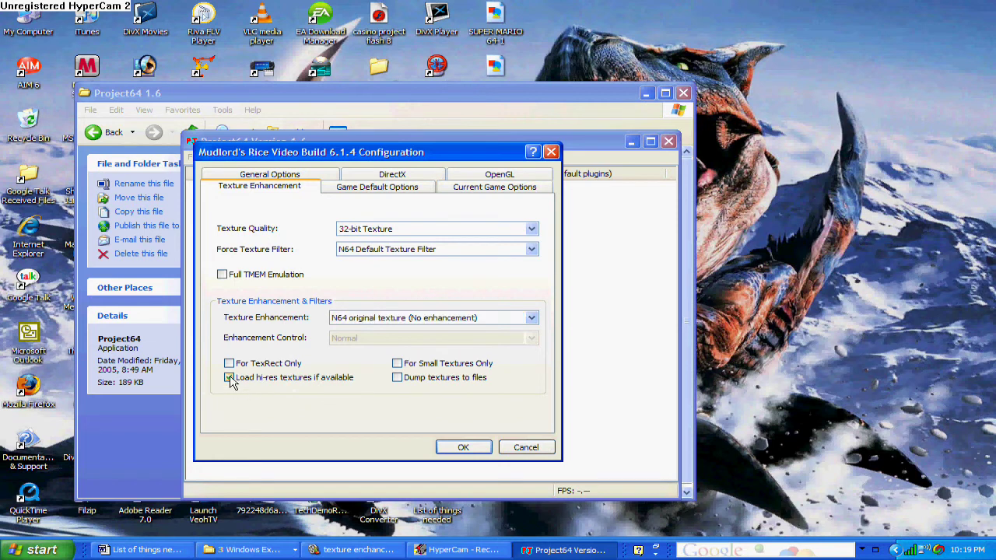
click(464, 450)
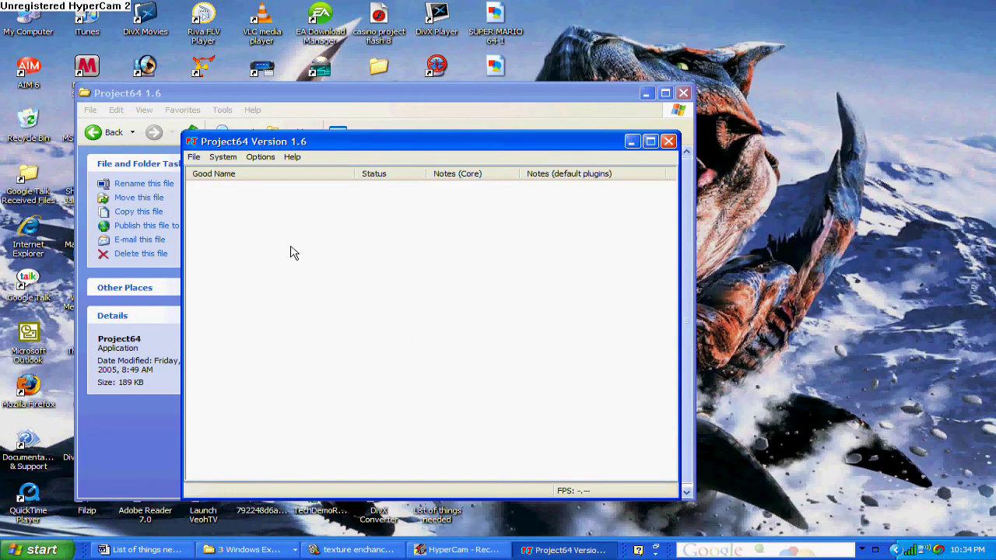
Load the Super Mario 64 (U) [!] ROM from the ROMS folder in Project64.
click(196, 171)
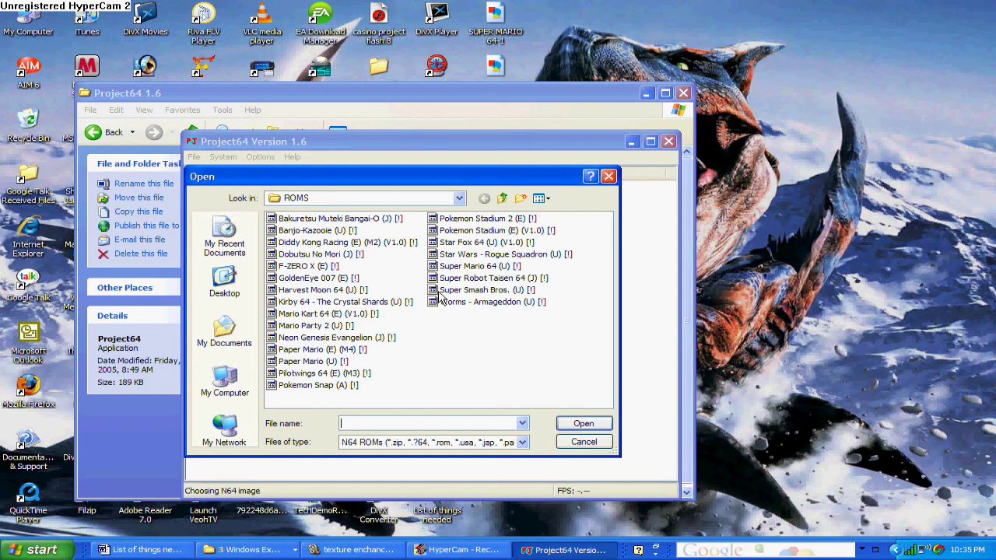
click(442, 268)
click(578, 423)
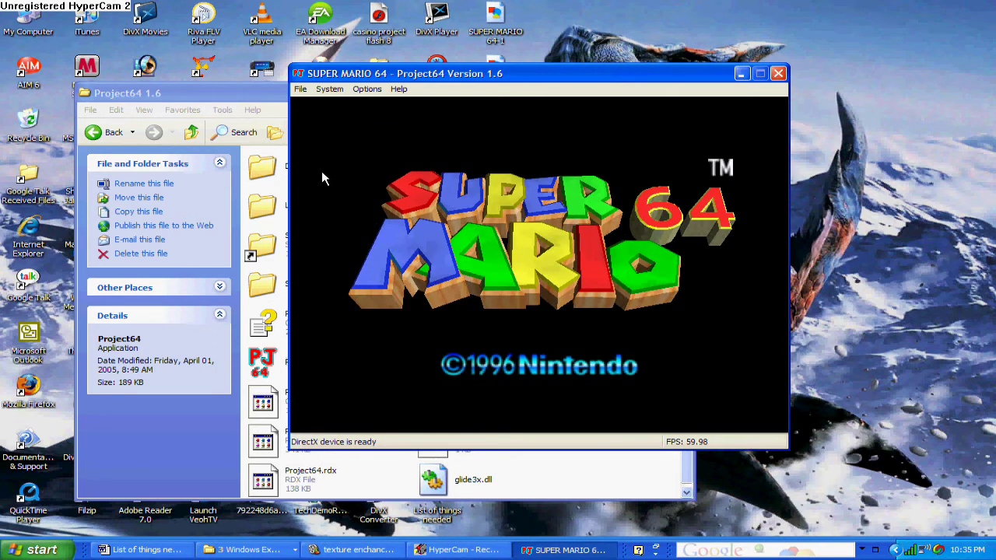
End the Super Mario 64 emulation and exit Project64.
click(300, 89)
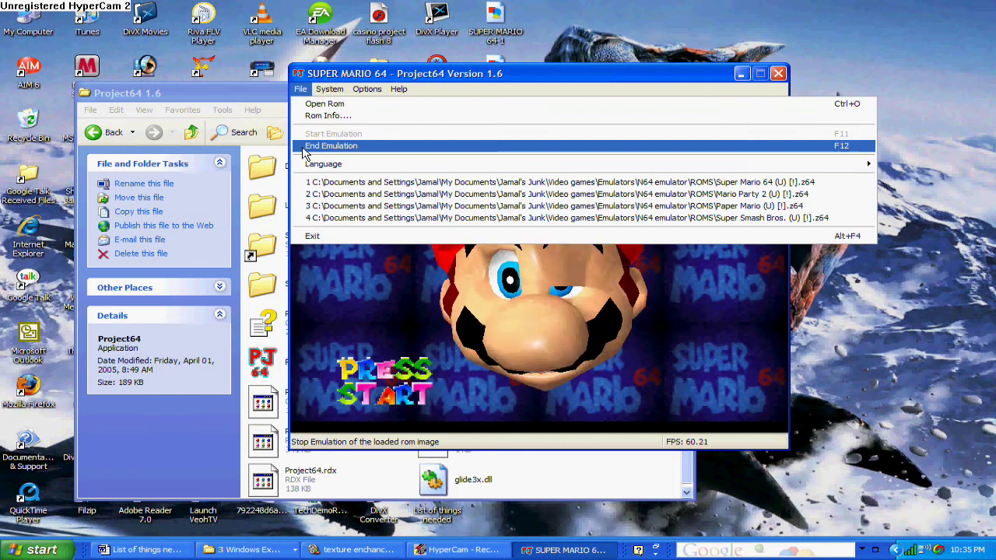
click(304, 153)
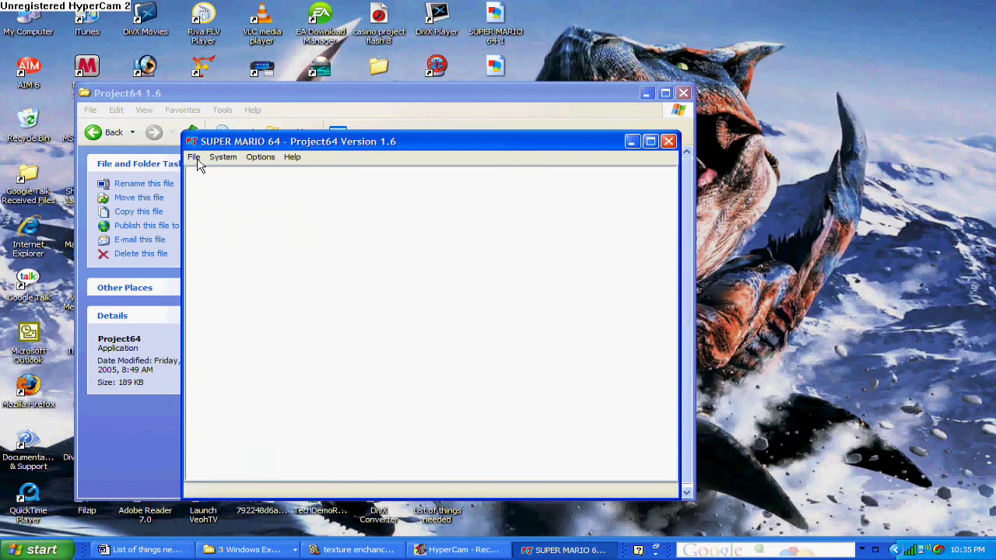
click(196, 159)
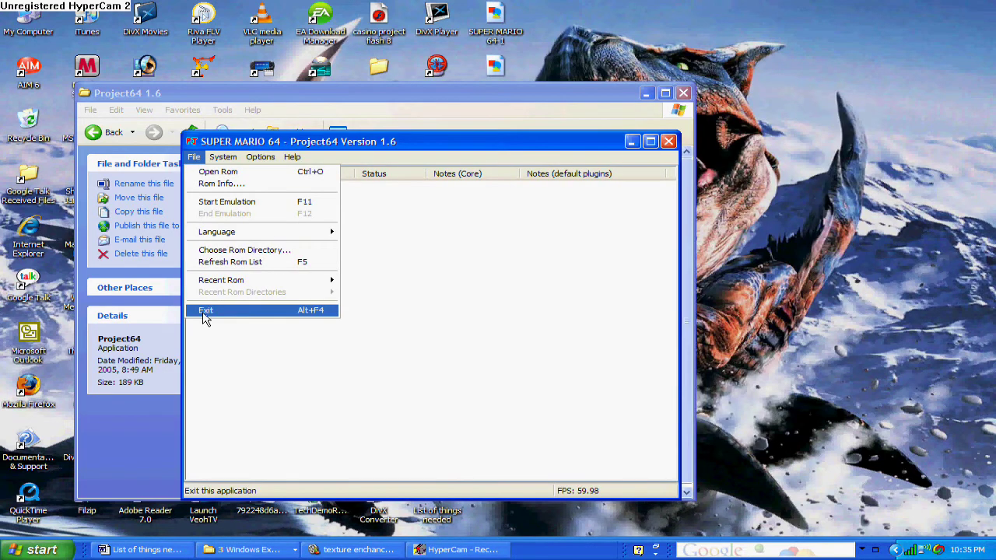
click(204, 310)
click(584, 222)
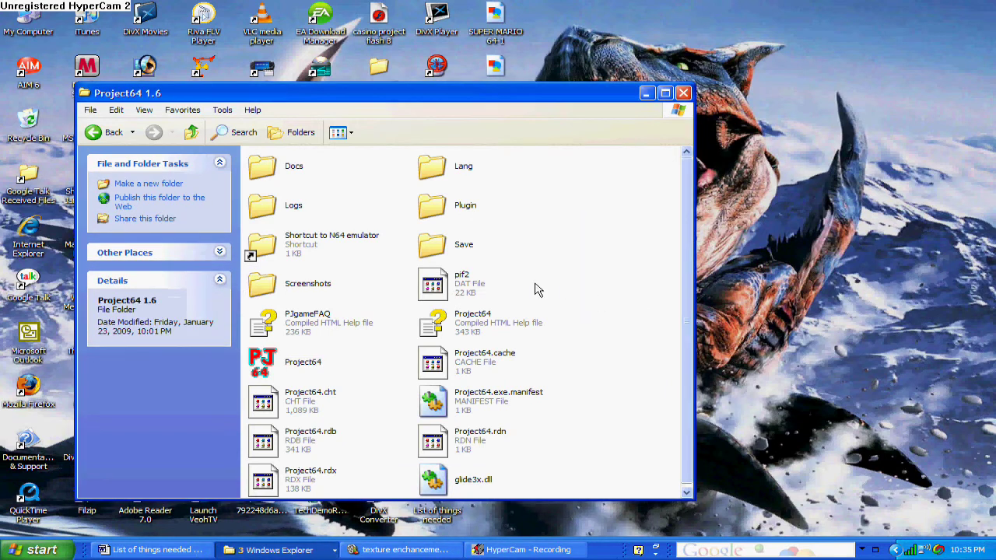
Open the Plugin folder, locate its hires_texture folder and minimize the folder window.
double_click(436, 209)
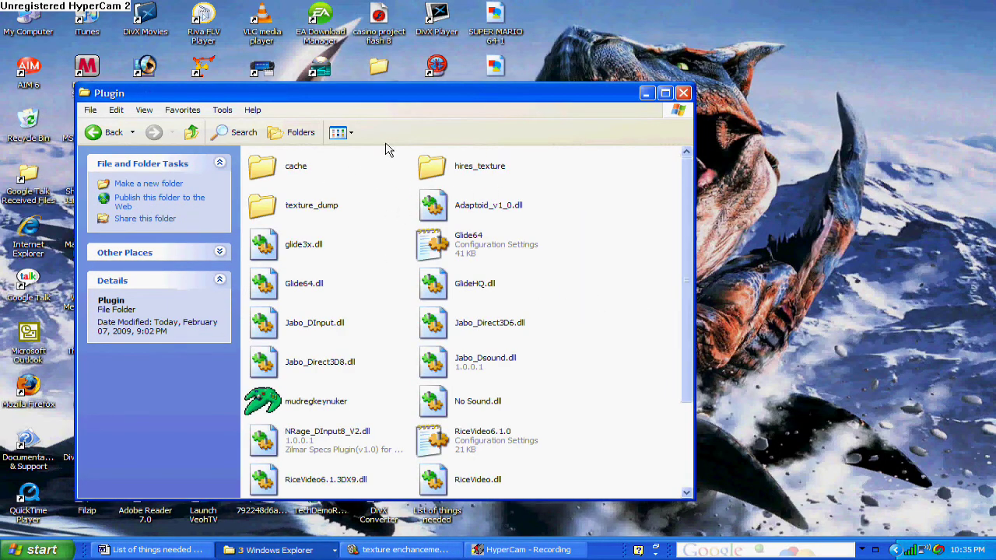
click(469, 184)
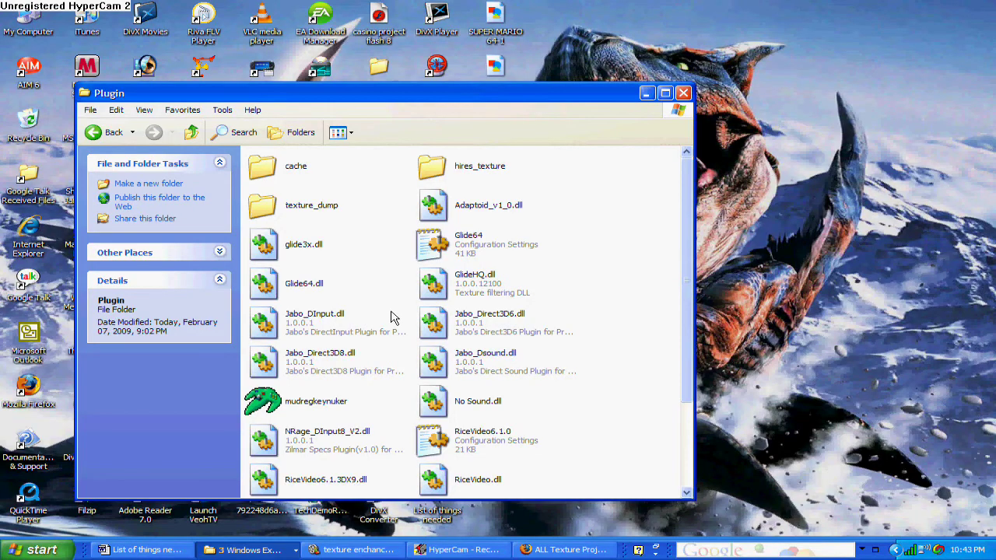
click(647, 93)
Switch to Firefox and download elxuxi's Nintemod Super Mario 64 Retextured pack from RapidShare as a free user, saving the zip to the desktop.
click(564, 550)
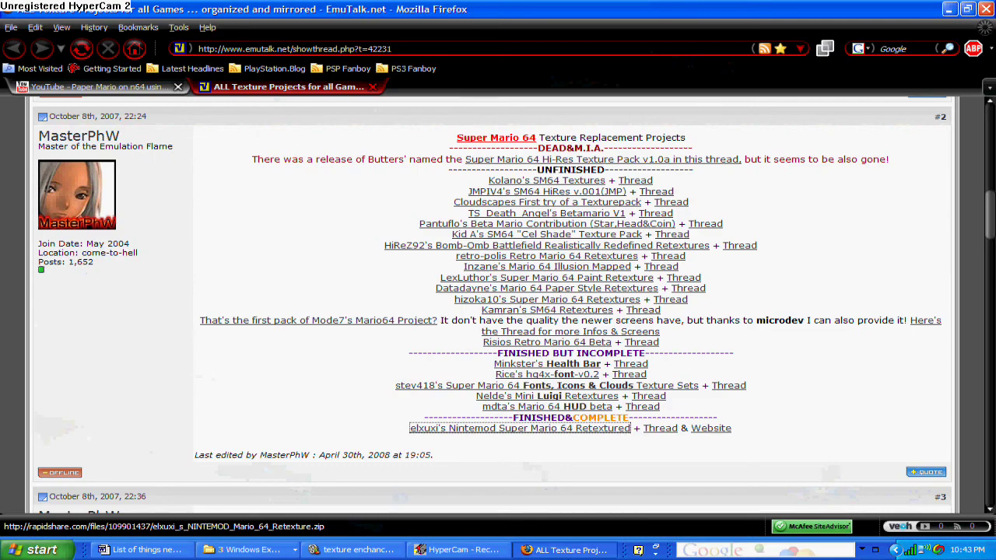
click(527, 432)
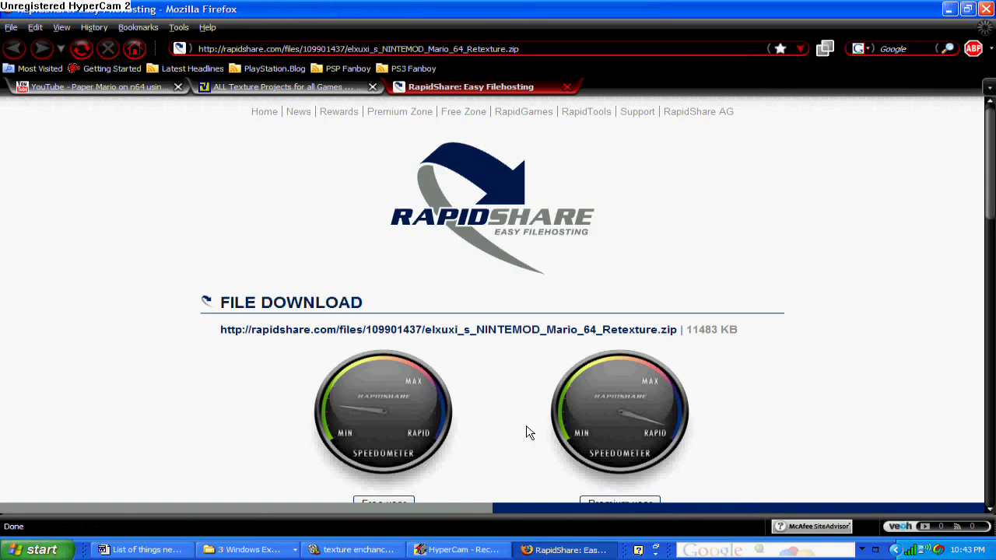
scroll(988, 161, down, 2)
click(397, 412)
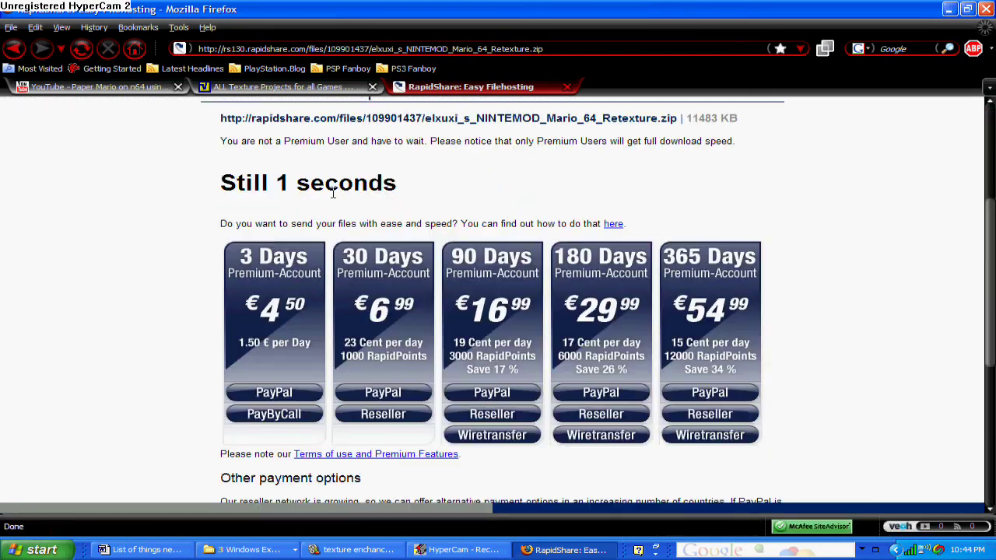
click(524, 224)
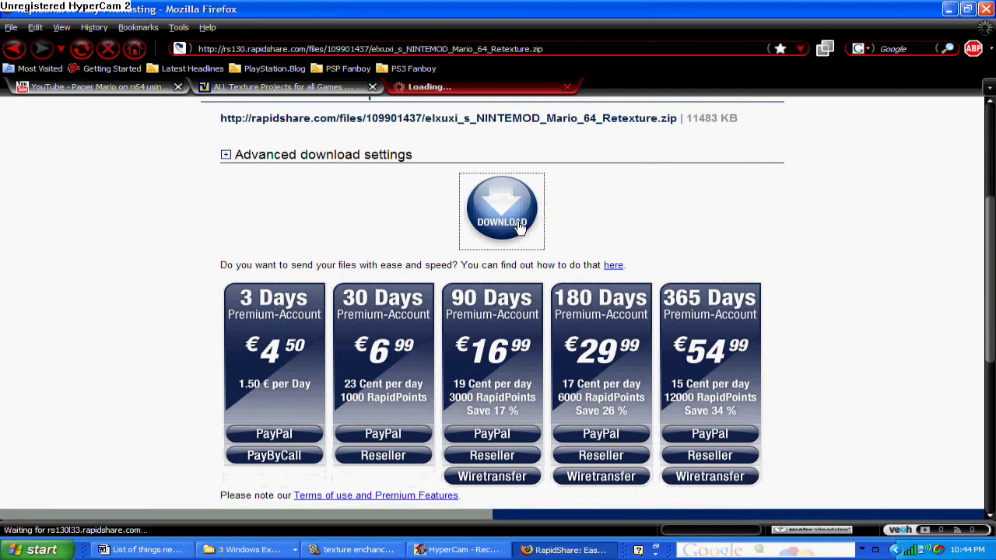
click(755, 336)
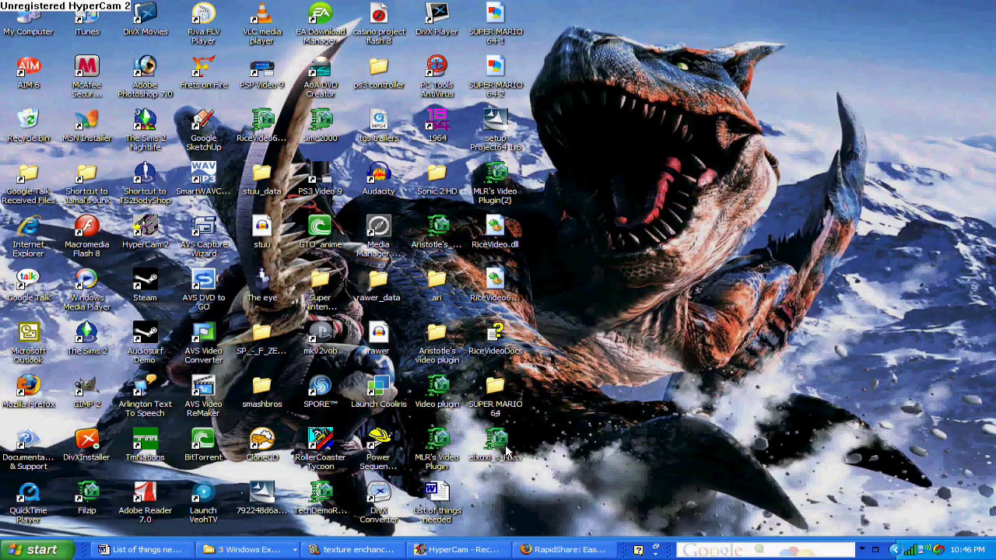
Open the downloaded elxuxi texture pack archive from the desktop in Filzip and associate the archive file types with Filzip.
double_click(506, 452)
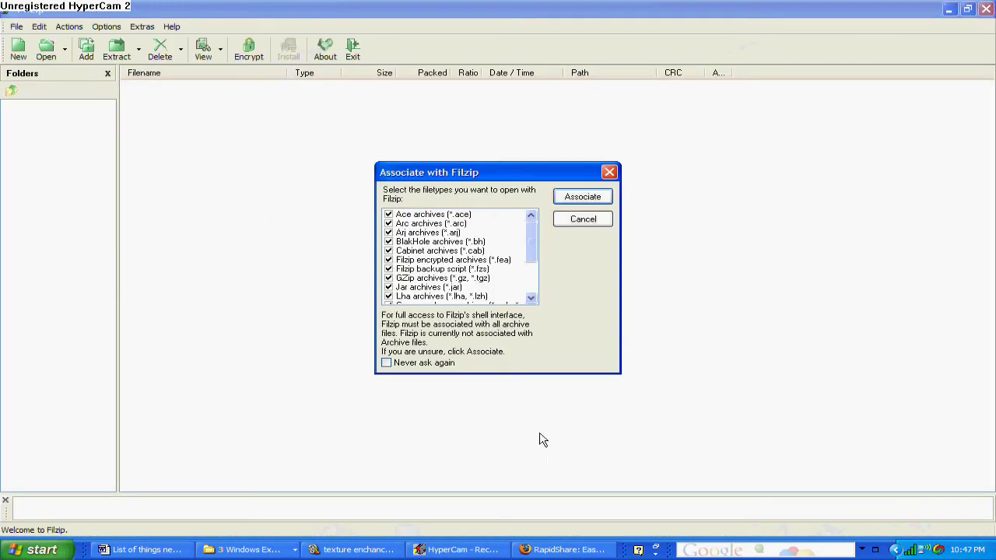
click(560, 197)
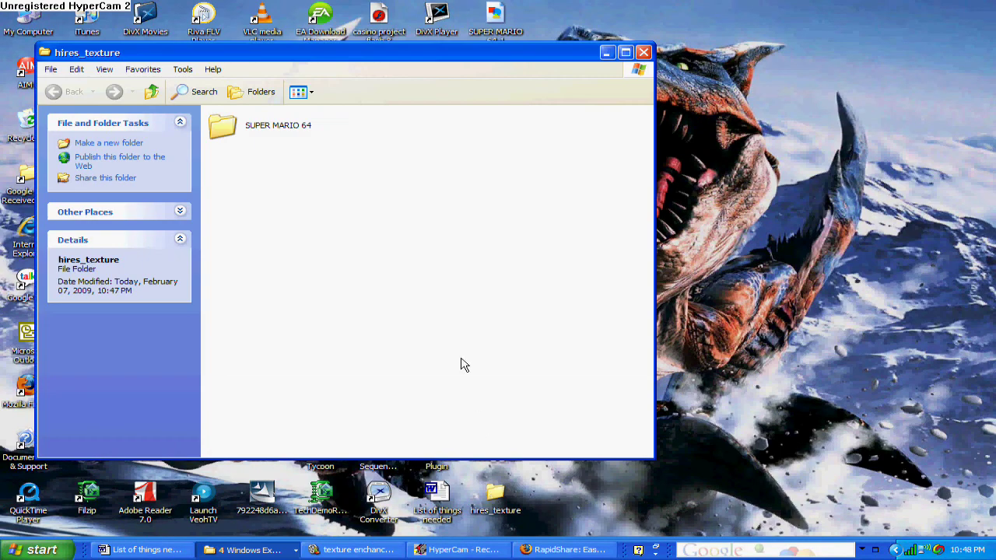
Copy the SUPER MARIO 64 folder from the extracted hires_texture folder into the hires_texture folder inside Project64's Plugin folder.
drag(389, 266, 221, 123)
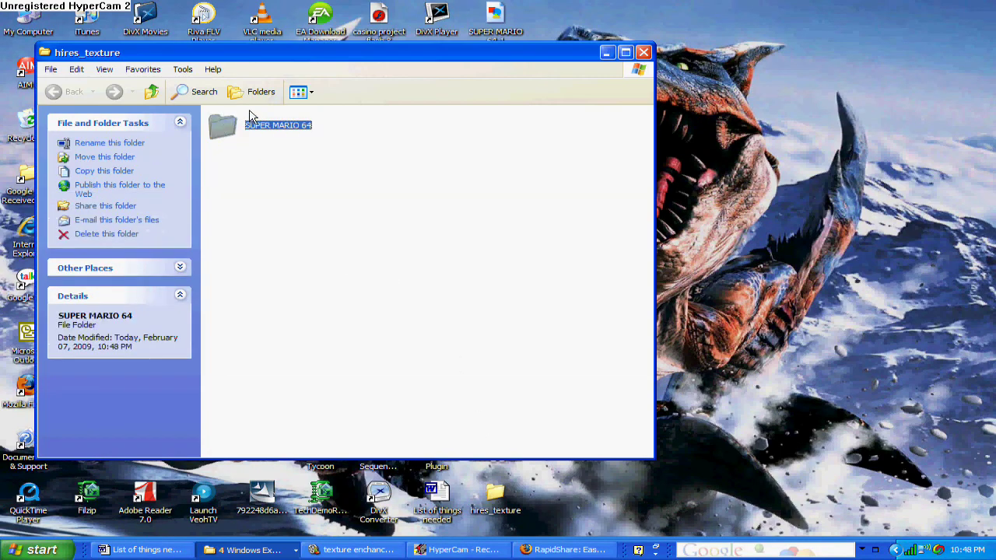
click(607, 52)
click(237, 548)
click(253, 478)
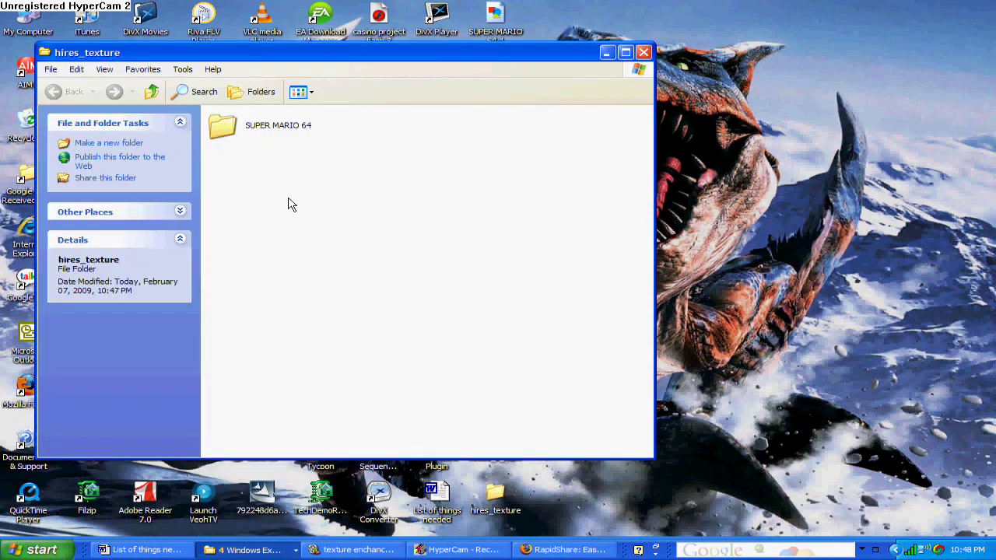
click(238, 550)
click(234, 511)
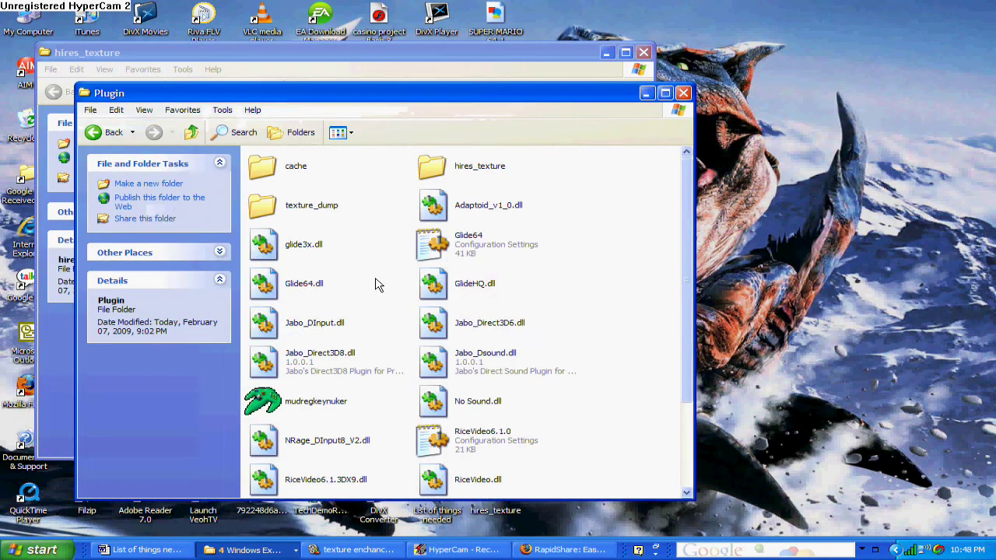
double_click(435, 171)
right_click(433, 223)
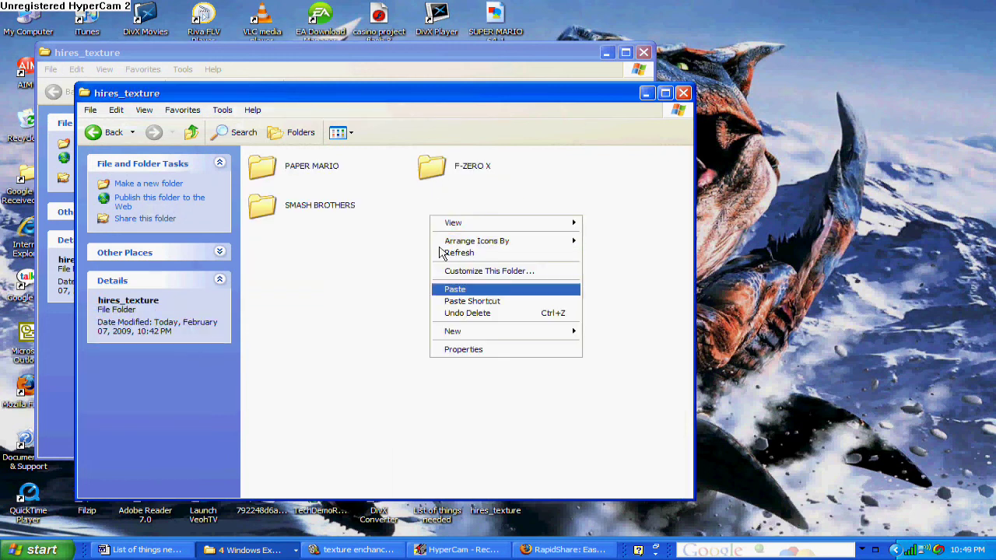
click(467, 288)
Launch Project64 from the Project64 1.6 folder and load the Super Mario 64 ROM.
click(193, 134)
click(193, 134)
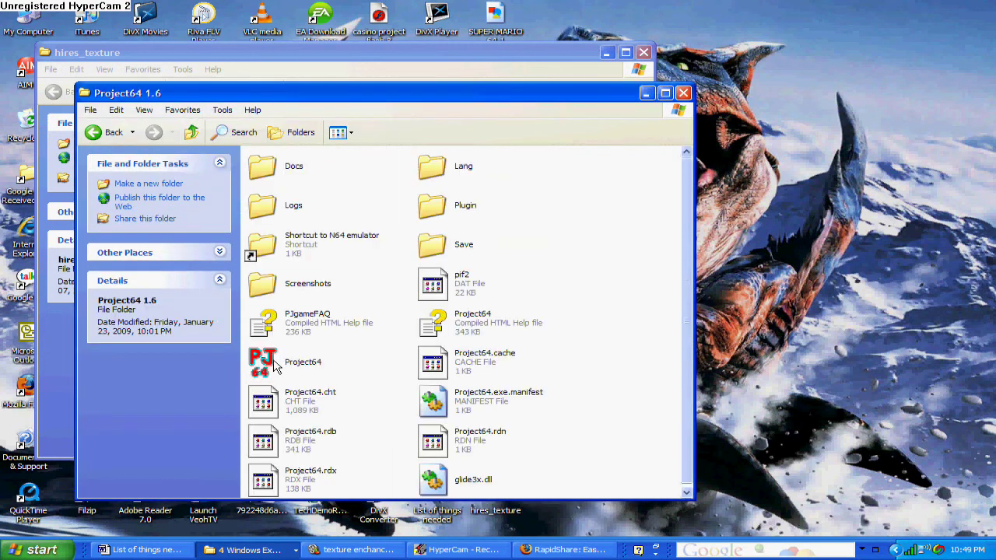
double_click(268, 358)
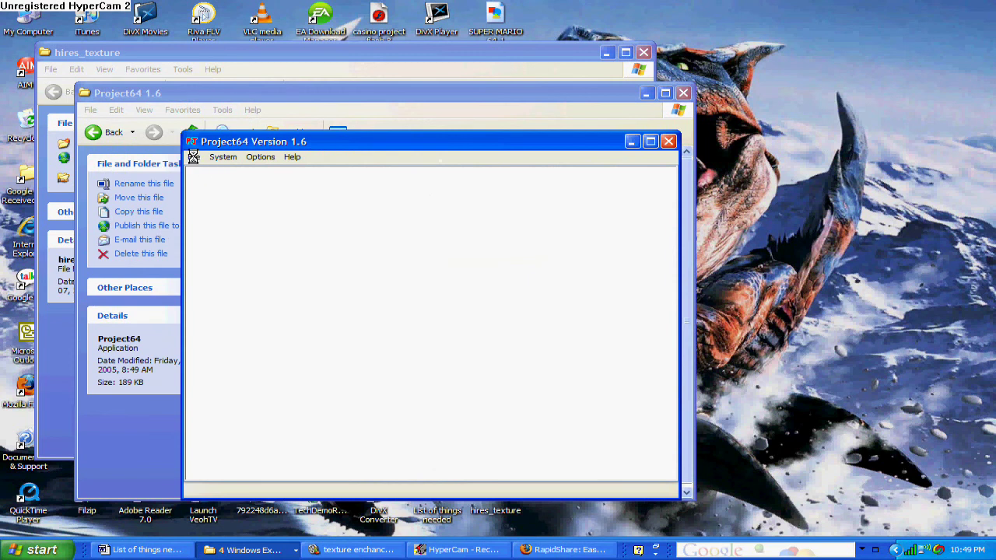
click(194, 156)
click(200, 171)
click(479, 268)
click(580, 420)
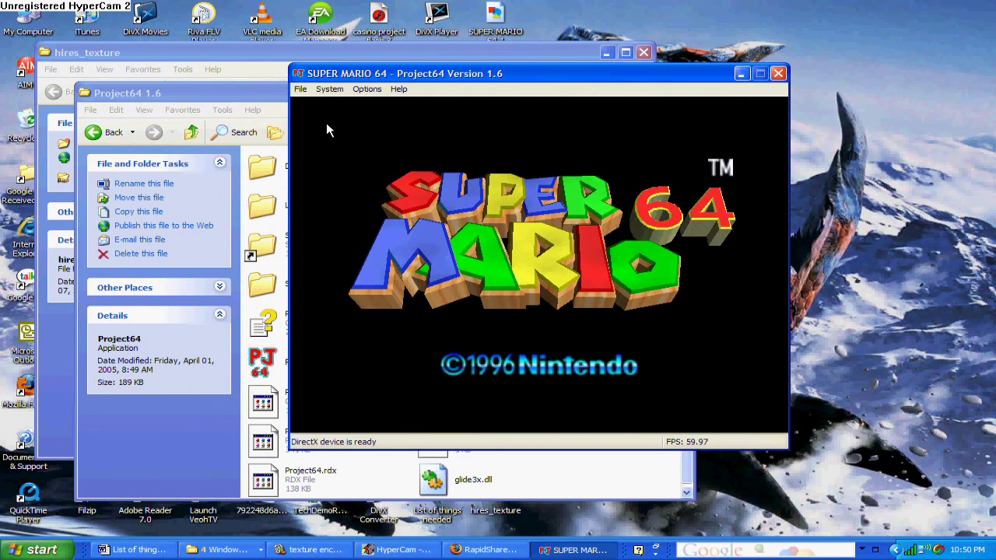
Start the Super Mario 64 game and run Mario around the castle grounds to check the hi-res textures.
key(Return)
key(Return)
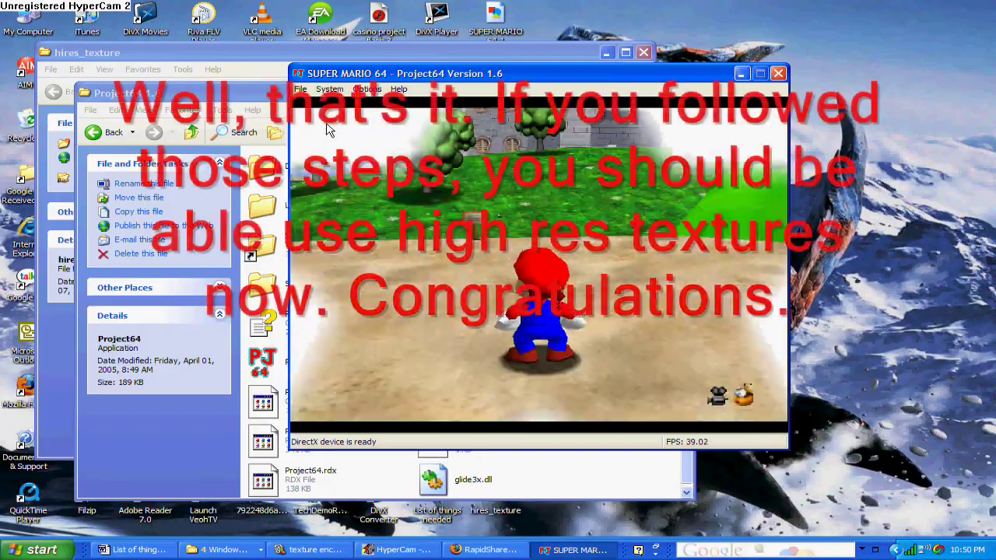
key(Up)
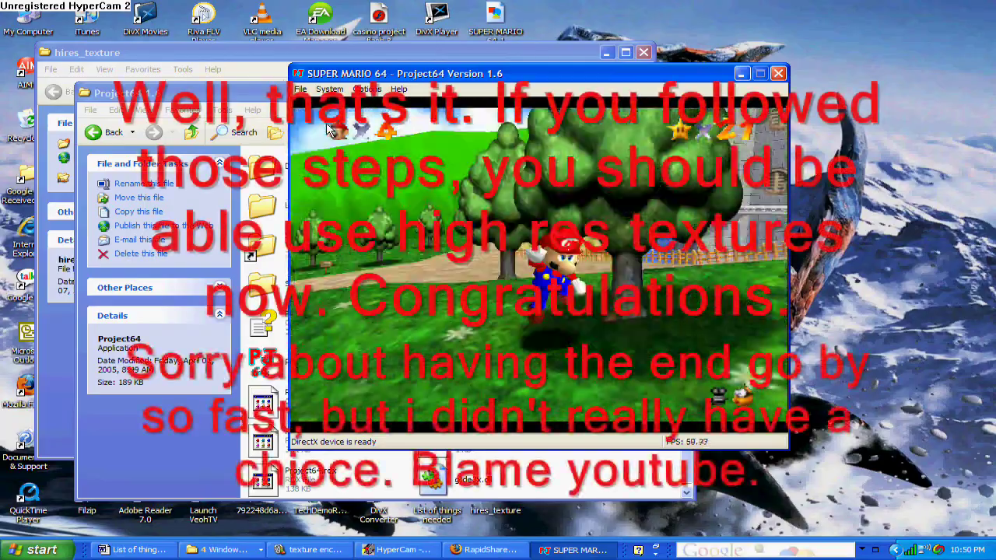
key(Up)
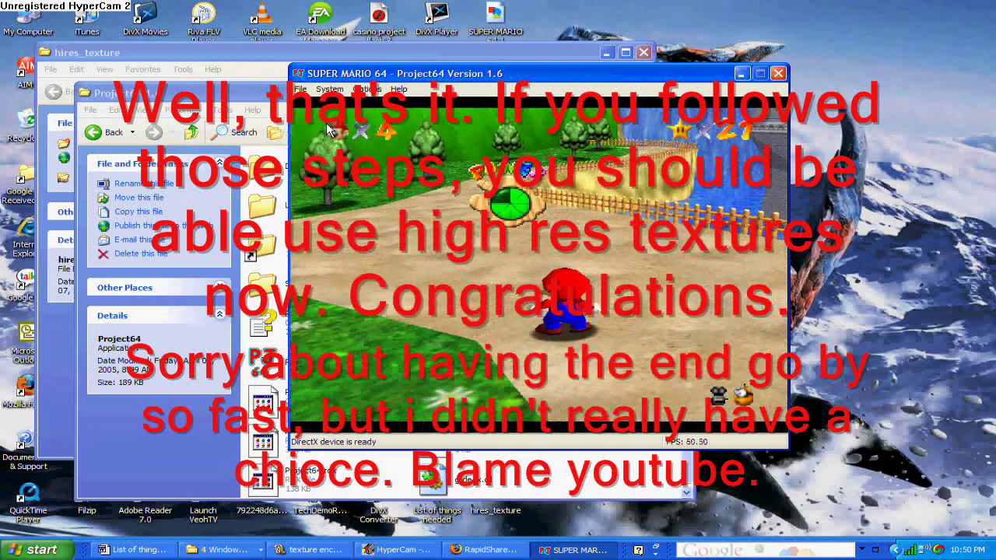